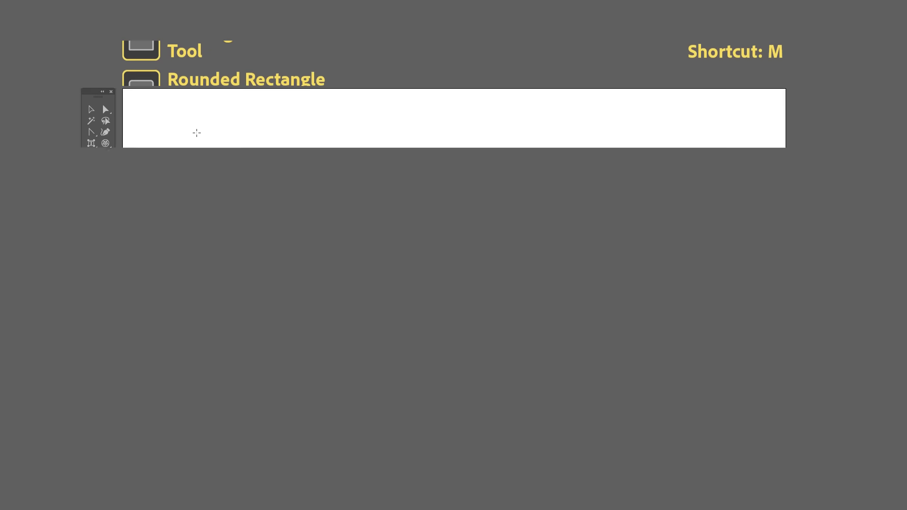
# Draw two rounded rectangles, one wide and one tall, and three rounded squares of different sizes with the Rounded Rectangle tool
pyautogui.moveTo(195, 131); pyautogui.dragTo(382, 210)
pyautogui.moveTo(642, 110); pyautogui.dragTo(548, 280)
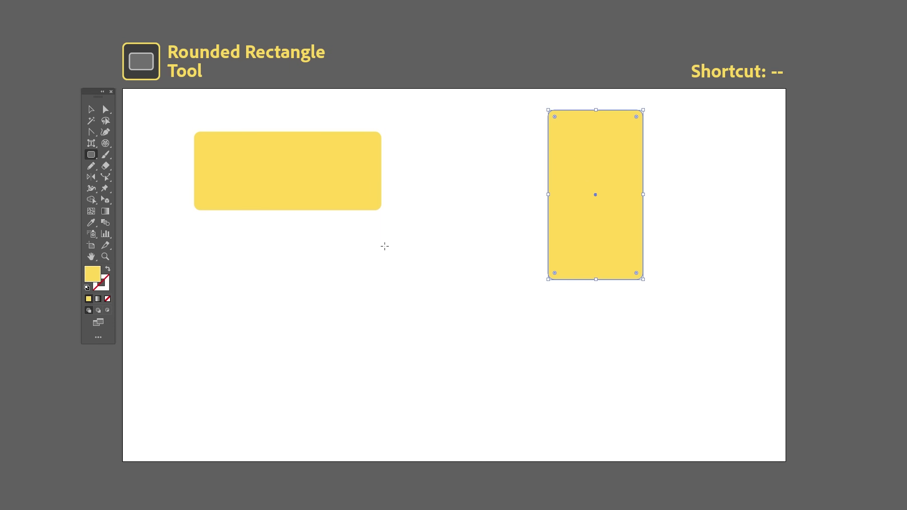
pyautogui.moveTo(337, 234); pyautogui.dragTo(461, 358)
pyautogui.moveTo(513, 394); pyautogui.dragTo(590, 317)
pyautogui.moveTo(171, 258); pyautogui.dragTo(268, 355)
# Draw another small rounded square near the artboard's upper middle, increasing its corner radius in many increments, and deselect it
pyautogui.moveTo(448, 125); pyautogui.dragTo(530, 202)
pyautogui.press('Up')
pyautogui.press('Up')
pyautogui.press('Up')
pyautogui.press('Up')
pyautogui.press('Up')
pyautogui.press('Up')
pyautogui.press('Up')
pyautogui.press('Up')
pyautogui.press('Up')
pyautogui.press('Up')
pyautogui.press('Up')
pyautogui.press('Up')
pyautogui.press('Up')
pyautogui.press('Up')
pyautogui.press('Up')
pyautogui.press('Up')
pyautogui.press('Up')
pyautogui.press('Up')
pyautogui.press('Up')
pyautogui.press('Up')
pyautogui.press('Up')
pyautogui.press('Up')
pyautogui.press('Up')
pyautogui.press('Up')
pyautogui.press('v')
pyautogui.click(522, 237)
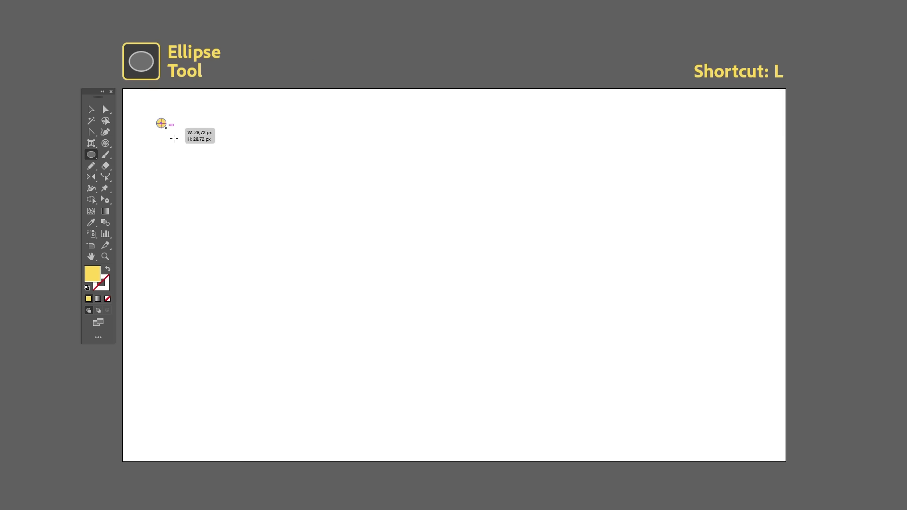
# Draw three ellipses and three circles of different sizes across the artboard with the Ellipse tool and deselect them
pyautogui.moveTo(157, 118); pyautogui.dragTo(246, 243)
pyautogui.moveTo(392, 138)
pyautogui.mouseDown()
pyautogui.moveTo(592, 207)
pyautogui.moveTo(666, 219)
pyautogui.mouseUp()
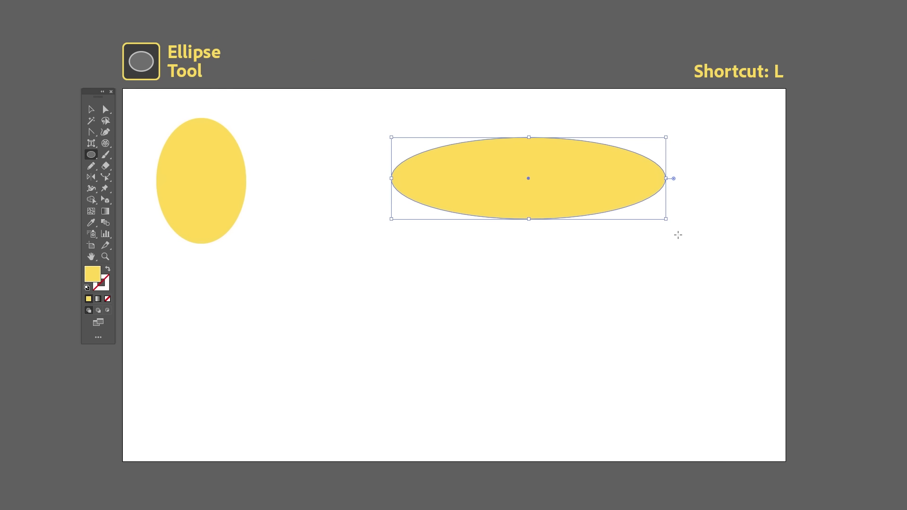
pyautogui.moveTo(725, 237); pyautogui.dragTo(634, 394)
pyautogui.moveTo(286, 213); pyautogui.dragTo(380, 307)
pyautogui.moveTo(559, 253); pyautogui.dragTo(435, 377)
pyautogui.moveTo(220, 395); pyautogui.dragTo(310, 305)
pyautogui.press('v')
pyautogui.click(416, 249)
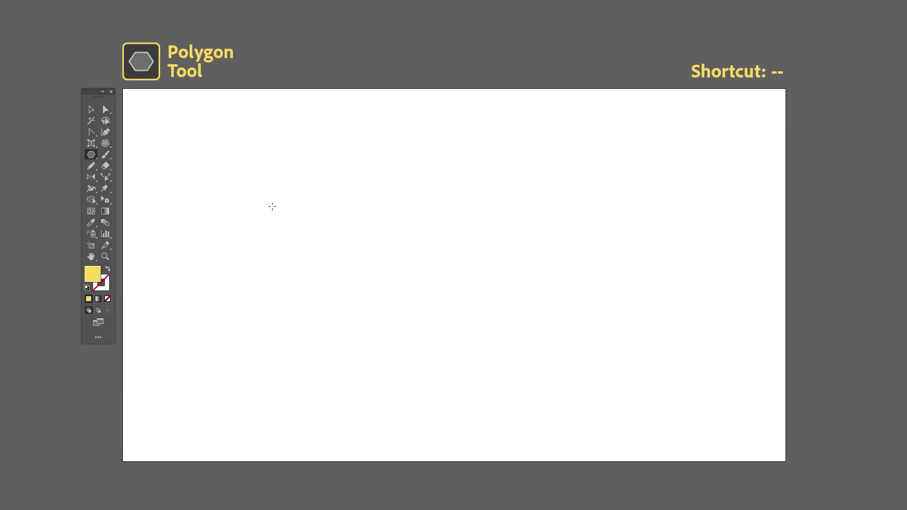
# Draw four hexagons of decreasing size across the upper part of the artboard with the Polygon tool
pyautogui.moveTo(272, 206); pyautogui.dragTo(325, 245)
pyautogui.moveTo(572, 170); pyautogui.dragTo(626, 211)
pyautogui.moveTo(377, 180); pyautogui.dragTo(415, 217)
pyautogui.moveTo(479, 255); pyautogui.dragTo(503, 278)
# Draw a polygon below the hexagons, varying its number of sides and ending with twelve, and deselect it
pyautogui.moveTo(368, 334); pyautogui.dragTo(409, 372)
pyautogui.press('Up')
pyautogui.press('Up')
pyautogui.press('Up')
pyautogui.press('Up')
pyautogui.press('Up')
pyautogui.press('Down')
pyautogui.press('Down')
pyautogui.press('Down')
pyautogui.press('Down')
pyautogui.press('Down')
pyautogui.press('Down')
pyautogui.press('Down')
pyautogui.press('Down')
pyautogui.press('Up')
pyautogui.press('Up')
pyautogui.press('Up')
pyautogui.press('Up')
pyautogui.press('Up')
pyautogui.press('Up')
pyautogui.press('Up')
pyautogui.press('Up')
pyautogui.press('Up')
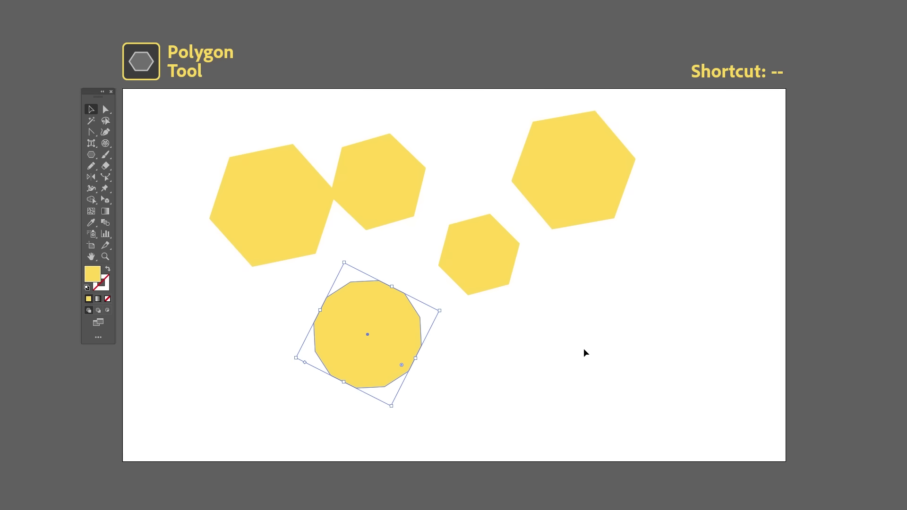
pyautogui.click(585, 353)
# Draw a large star from the artboard's centre with the Star tool, repeatedly raising and lowering its number of points
pyautogui.moveTo(453, 270); pyautogui.dragTo(640, 268)
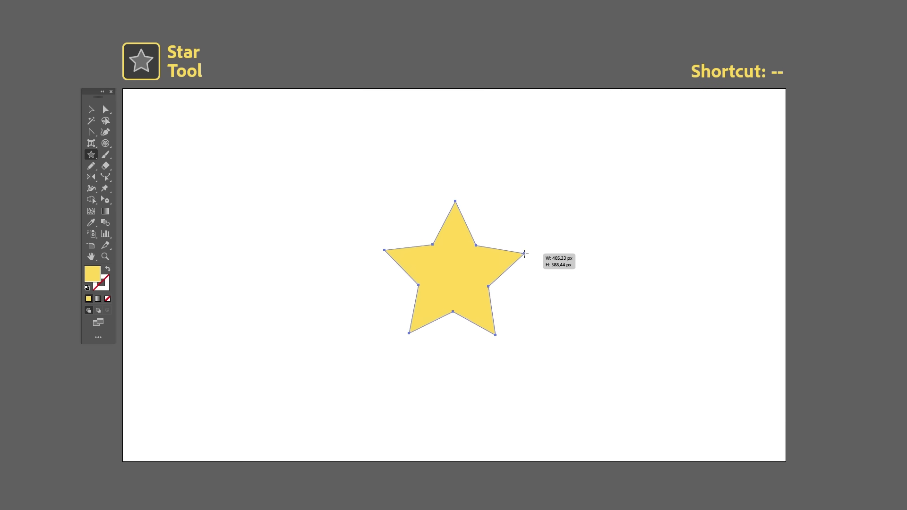
pyautogui.press('Up')
pyautogui.press('Up')
pyautogui.press('Up')
pyautogui.press('Down')
pyautogui.press('Down')
pyautogui.press('Down')
pyautogui.press('Up')
pyautogui.press('Up')
pyautogui.press('Up')
pyautogui.press('Up')
pyautogui.press('Up')
pyautogui.press('Up')
pyautogui.press('Up')
pyautogui.press('Down')
pyautogui.press('Down')
pyautogui.press('Down')
pyautogui.press('Down')
pyautogui.press('Down')
pyautogui.press('Down')
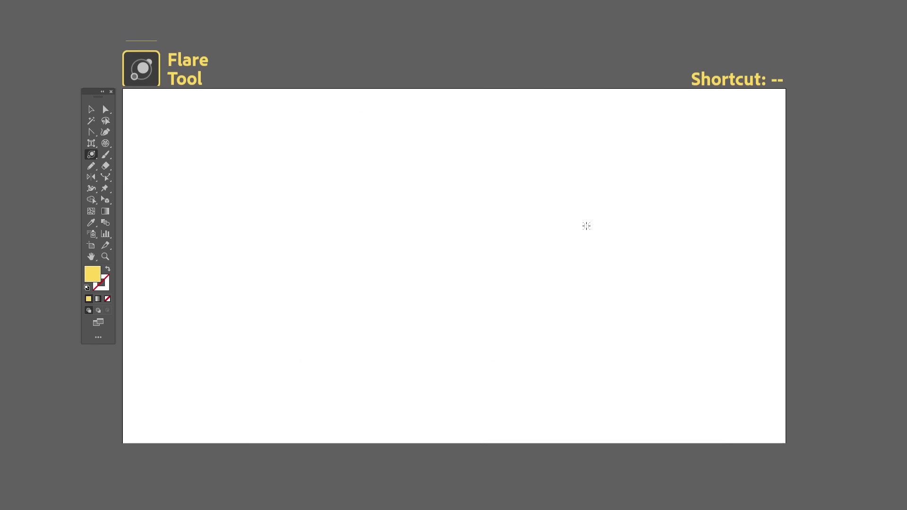
# Create a lens flare centred in the artboard's upper right, with its rings trailing to the lower left, and deselect it
pyautogui.moveTo(590, 226); pyautogui.dragTo(627, 253)
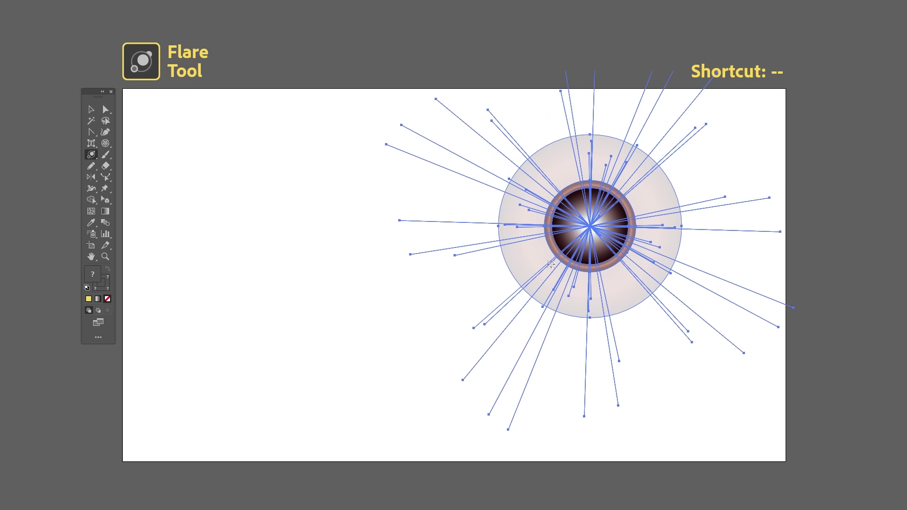
pyautogui.moveTo(234, 349); pyautogui.dragTo(234, 349)
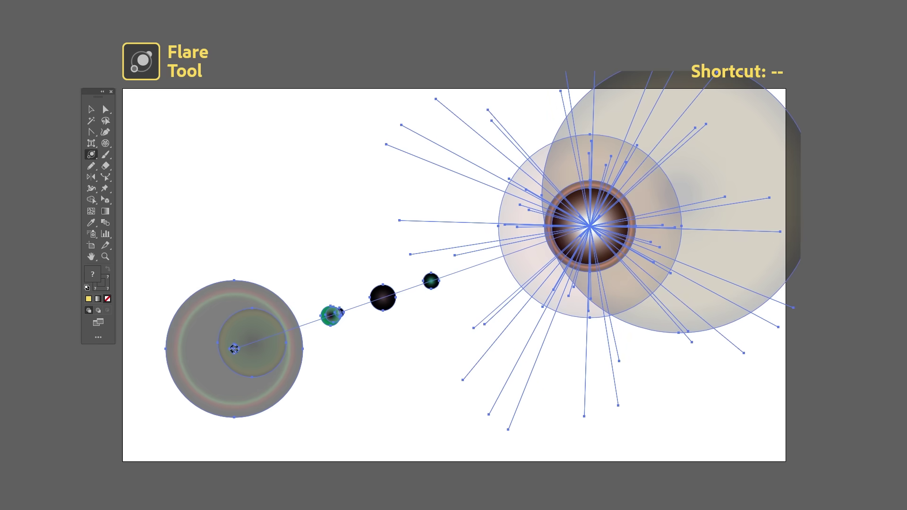
pyautogui.press('v')
pyautogui.click(350, 221)
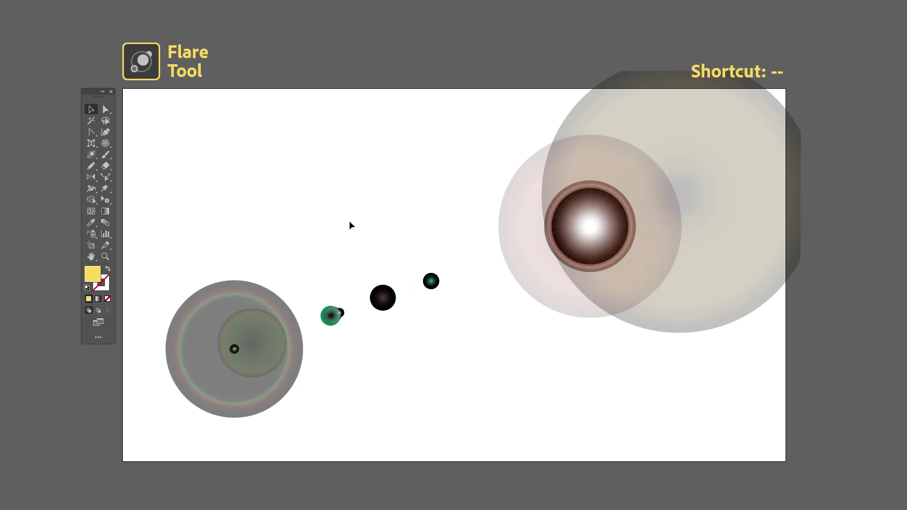
# Move the lens flare, scale it down proportionally to fit inside the artboard, and centre it
pyautogui.moveTo(589, 249); pyautogui.dragTo(540, 259)
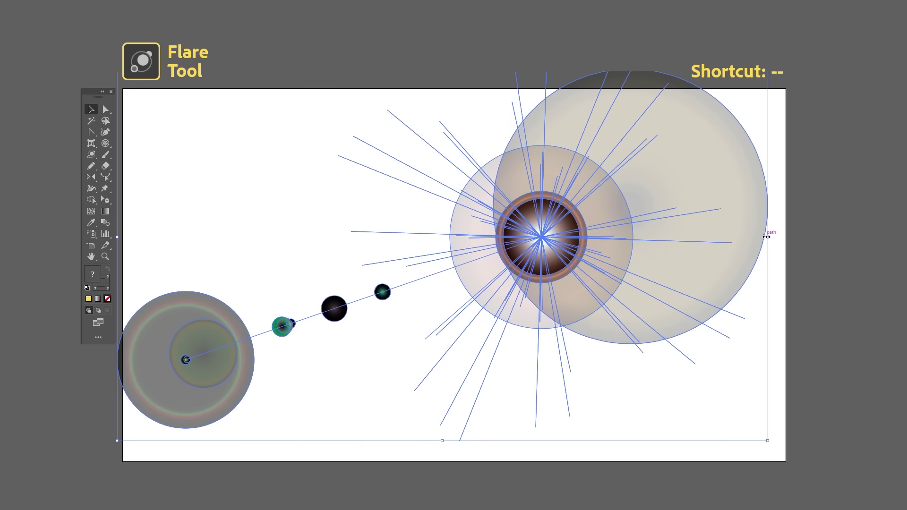
pyautogui.moveTo(766, 236); pyautogui.dragTo(640, 238)
pyautogui.moveTo(577, 230); pyautogui.dragTo(597, 253)
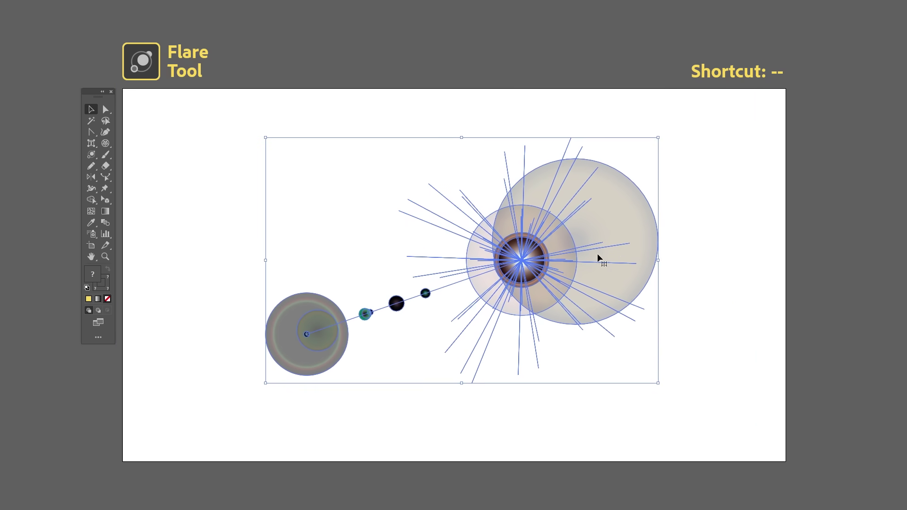
pyautogui.click(727, 252)
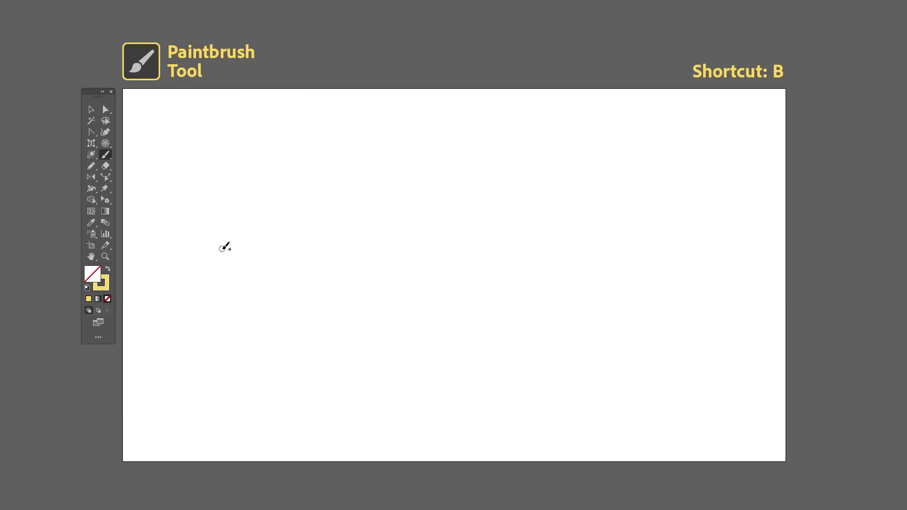
# Paint a long wavy stroke, a small looping curl, a circle and one more stroke with a larger Paintbrush
pyautogui.moveTo(271, 185)
pyautogui.mouseDown()
pyautogui.moveTo(342, 188)
pyautogui.moveTo(464, 238)
pyautogui.moveTo(529, 237)
pyautogui.moveTo(577, 198)
pyautogui.moveTo(569, 154)
pyautogui.moveTo(515, 134)
pyautogui.moveTo(481, 142)
pyautogui.mouseUp()
pyautogui.moveTo(358, 234)
pyautogui.mouseDown()
pyautogui.moveTo(295, 300)
pyautogui.moveTo(375, 281)
pyautogui.mouseUp()
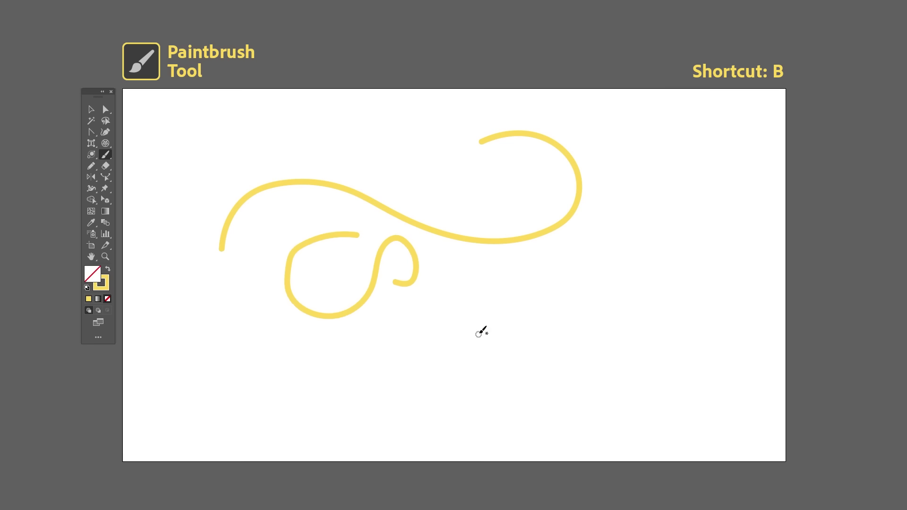
pyautogui.moveTo(497, 296)
pyautogui.mouseDown()
pyautogui.moveTo(585, 319)
pyautogui.moveTo(506, 367)
pyautogui.mouseUp()
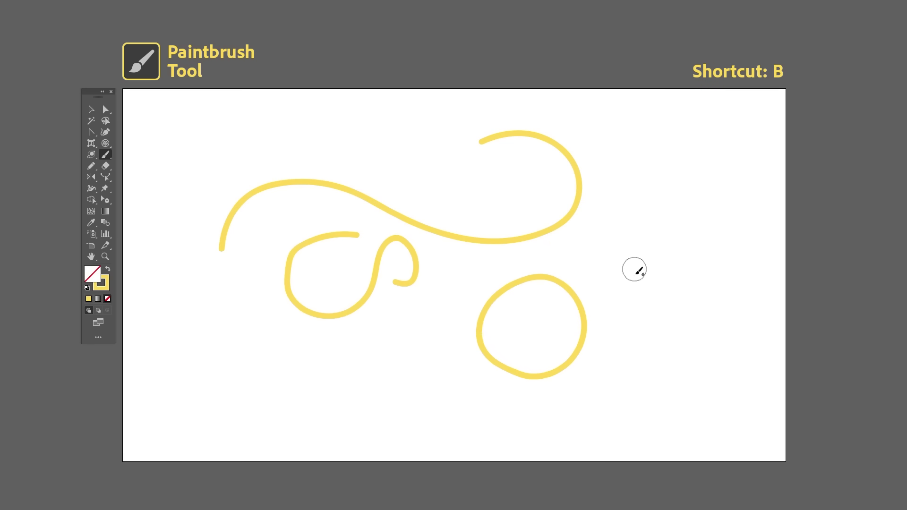
pyautogui.moveTo(634, 269)
pyautogui.mouseDown()
pyautogui.moveTo(718, 163)
pyautogui.moveTo(665, 162)
pyautogui.moveTo(722, 295)
pyautogui.moveTo(698, 307)
pyautogui.mouseUp()
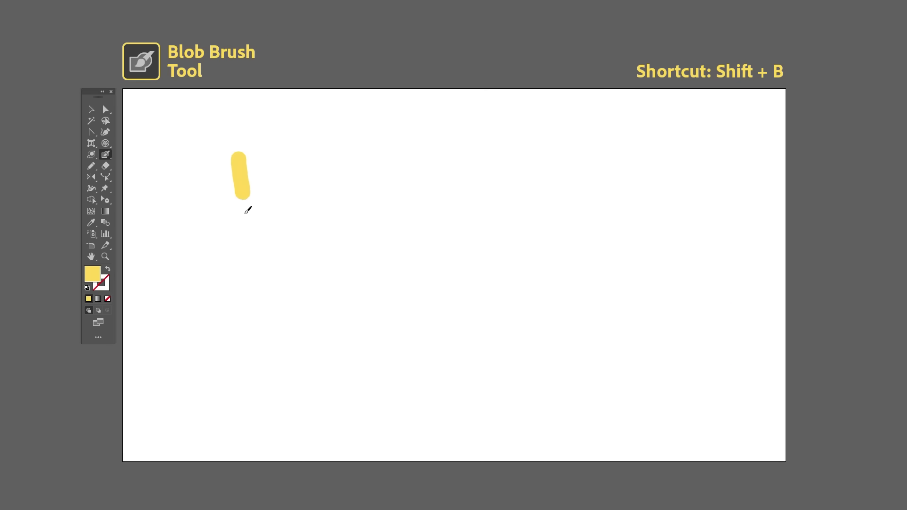
# Write the word "Blob" in yellow across the artboard's upper half with the Blob Brush tool and deselect it
pyautogui.moveTo(247, 206)
pyautogui.mouseDown()
pyautogui.moveTo(249, 225)
pyautogui.moveTo(240, 154)
pyautogui.moveTo(293, 180)
pyautogui.moveTo(263, 204)
pyautogui.moveTo(252, 246)
pyautogui.mouseUp()
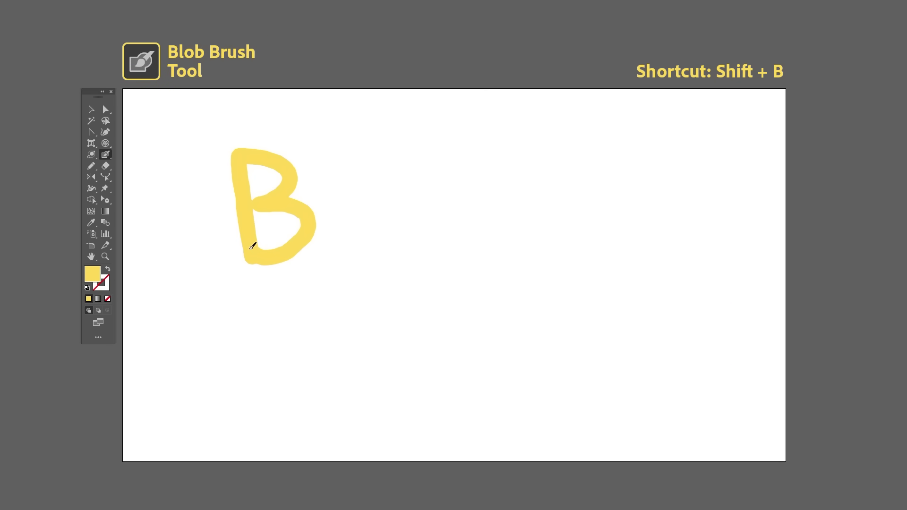
pyautogui.moveTo(325, 246)
pyautogui.mouseDown()
pyautogui.moveTo(345, 179)
pyautogui.moveTo(329, 197)
pyautogui.moveTo(352, 241)
pyautogui.moveTo(384, 190)
pyautogui.moveTo(378, 249)
pyautogui.moveTo(383, 191)
pyautogui.moveTo(413, 218)
pyautogui.moveTo(419, 165)
pyautogui.moveTo(446, 238)
pyautogui.moveTo(483, 178)
pyautogui.mouseUp()
pyautogui.press('v')
pyautogui.click(497, 289)
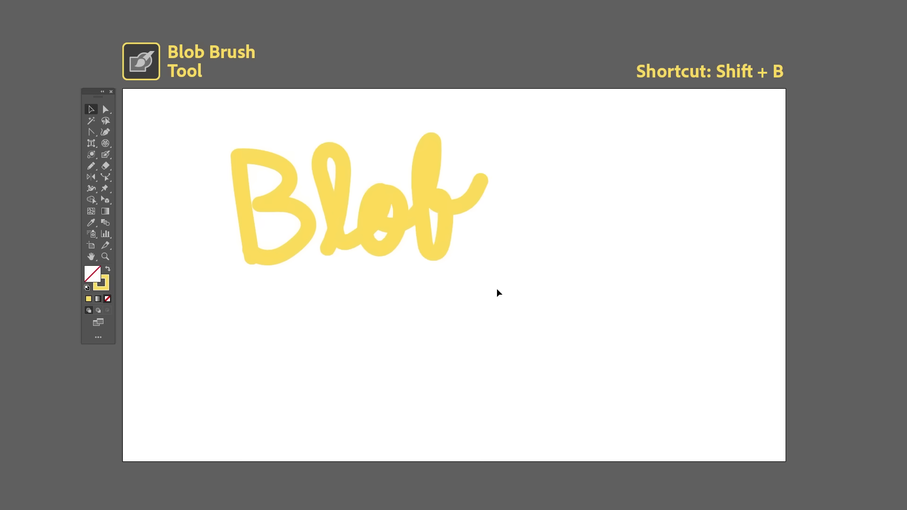
# Scribble over the "Blob" letters with the Blob Brush to merge them into one shape, and select that shape
pyautogui.click(353, 203)
pyautogui.click(312, 233)
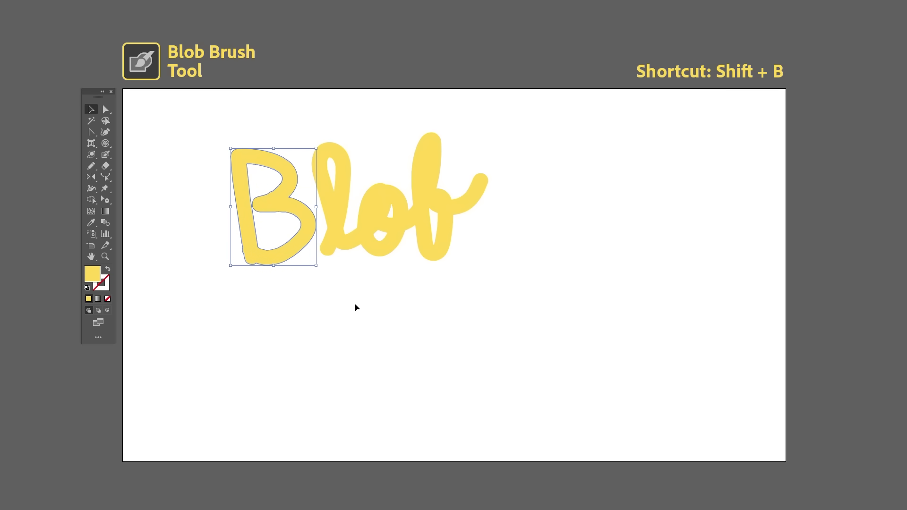
pyautogui.hotkey('shift', 'b')
pyautogui.moveTo(246, 257)
pyautogui.mouseDown()
pyautogui.moveTo(477, 235)
pyautogui.moveTo(279, 222)
pyautogui.moveTo(465, 189)
pyautogui.mouseUp()
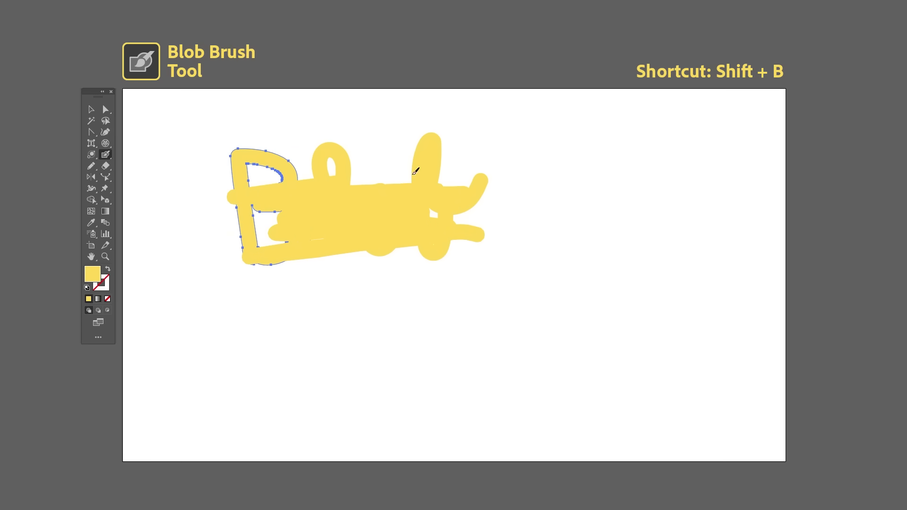
pyautogui.moveTo(415, 171); pyautogui.dragTo(233, 150)
pyautogui.press('v')
pyautogui.click(486, 360)
pyautogui.click(283, 243)
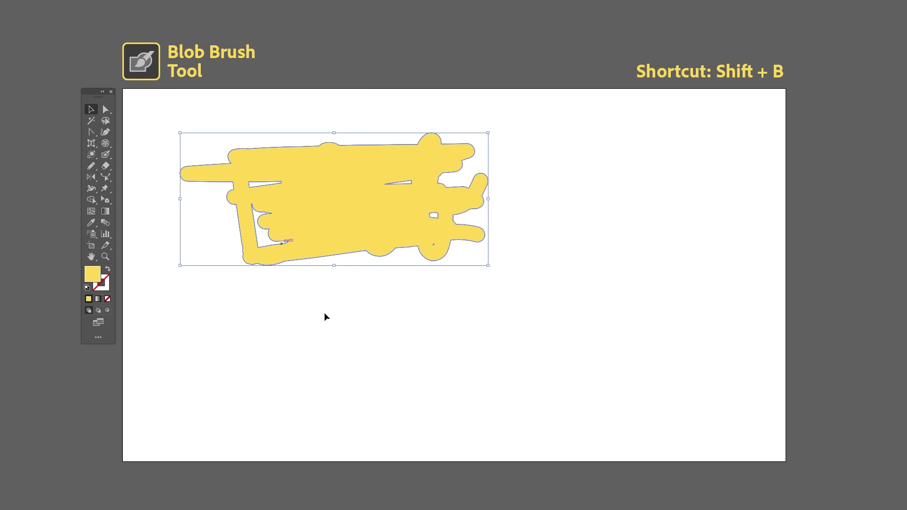
# Enlarge the Blob Brush tip by two increments and reduce it again by two
pyautogui.hotkey('shift', 'b')
pyautogui.press(']')
pyautogui.press(']')
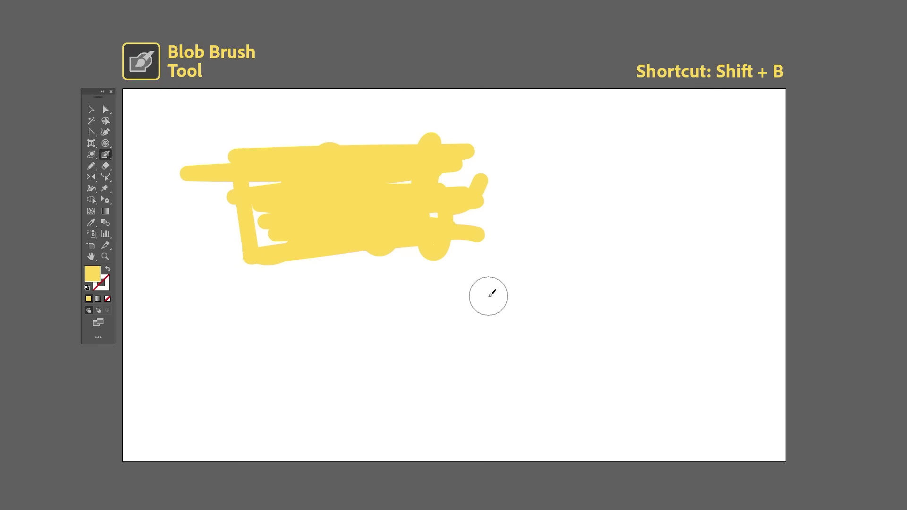
pyautogui.press('[')
pyautogui.press('[')
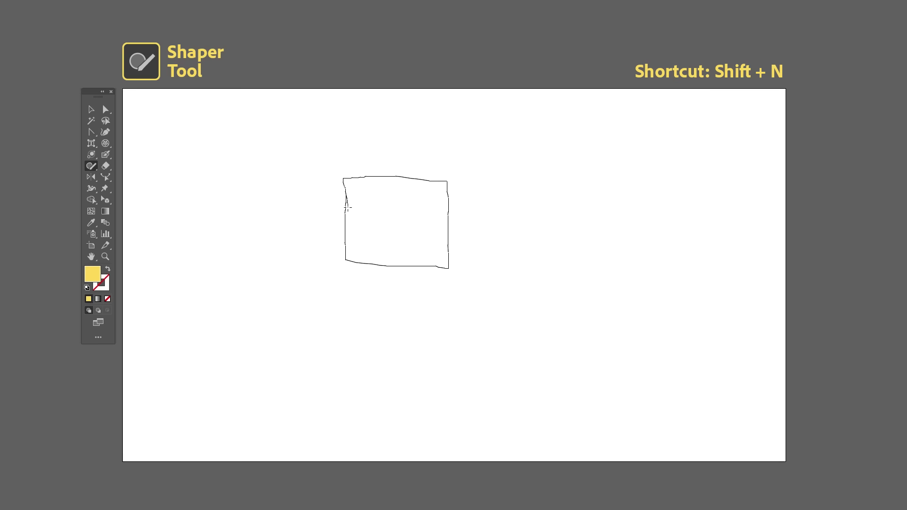
# Sketch a square, a circle, three straight lines and a hexagon with the Shaper tool
pyautogui.moveTo(347, 207); pyautogui.dragTo(348, 209)
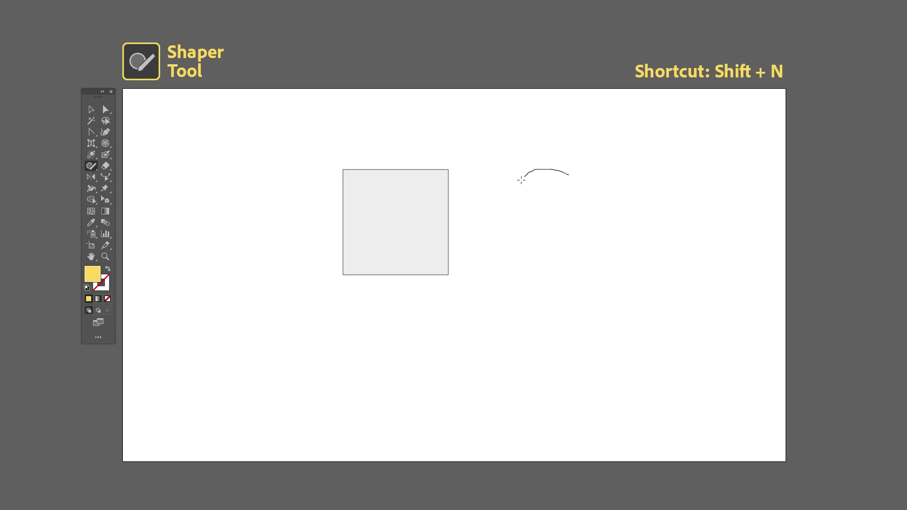
pyautogui.moveTo(572, 176); pyautogui.dragTo(557, 170)
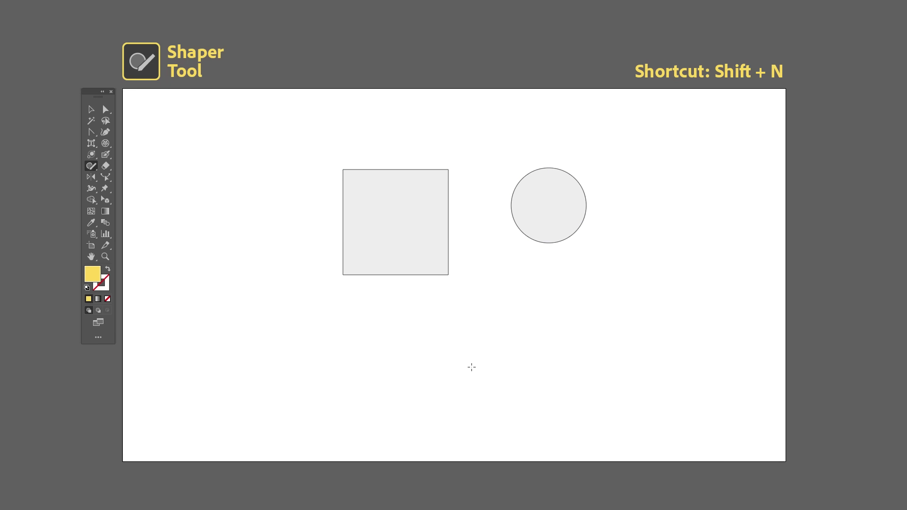
pyautogui.moveTo(212, 249); pyautogui.dragTo(254, 166)
pyautogui.moveTo(330, 314); pyautogui.dragTo(376, 287)
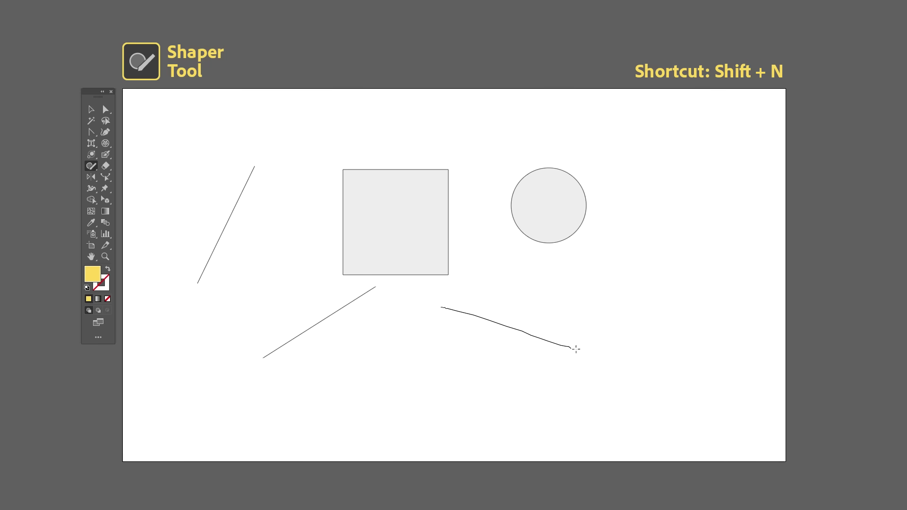
pyautogui.moveTo(575, 349); pyautogui.dragTo(580, 351)
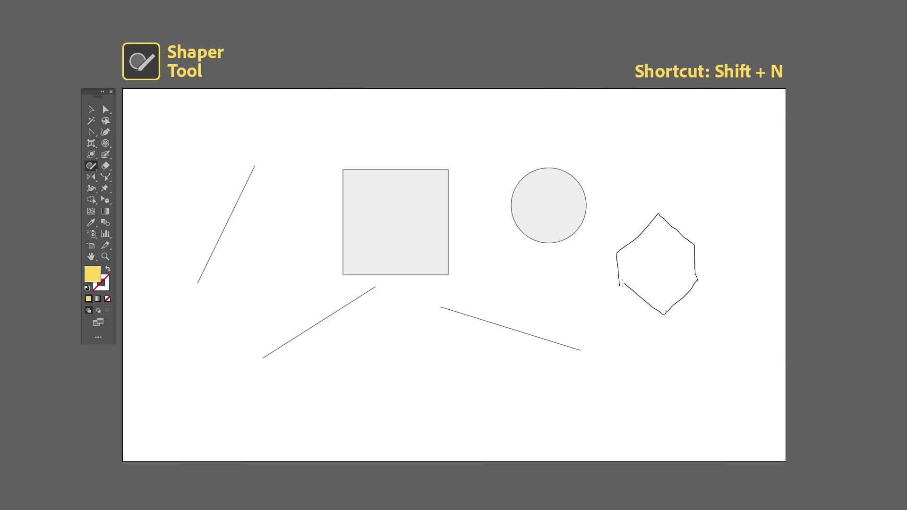
pyautogui.moveTo(621, 282); pyautogui.dragTo(620, 281)
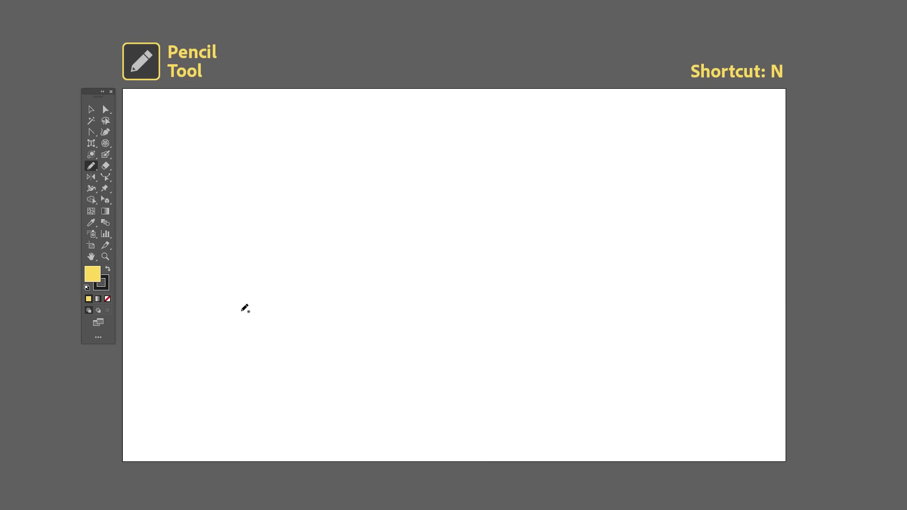
# Draw an S-curve, an open spiral, two closed circles and a tall rounded outline freehand with the Pencil tool
pyautogui.moveTo(403, 195); pyautogui.dragTo(376, 178)
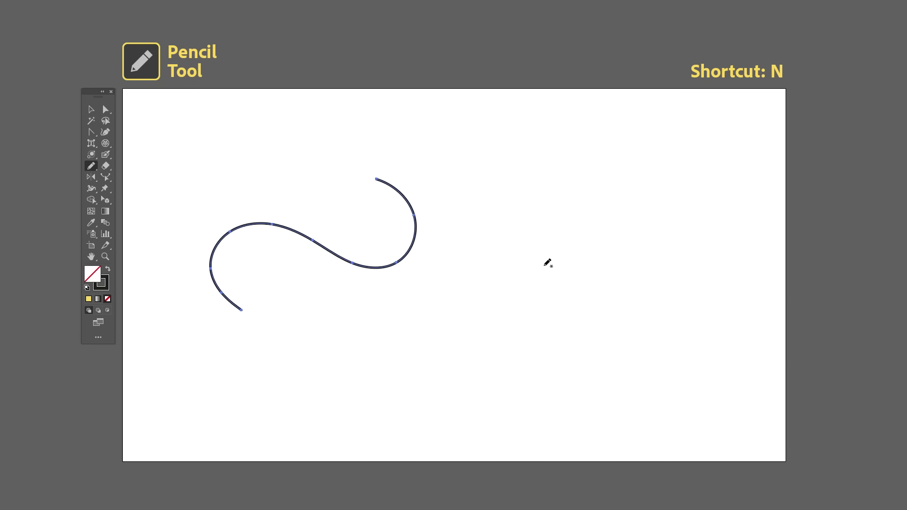
pyautogui.moveTo(573, 138); pyautogui.dragTo(521, 130)
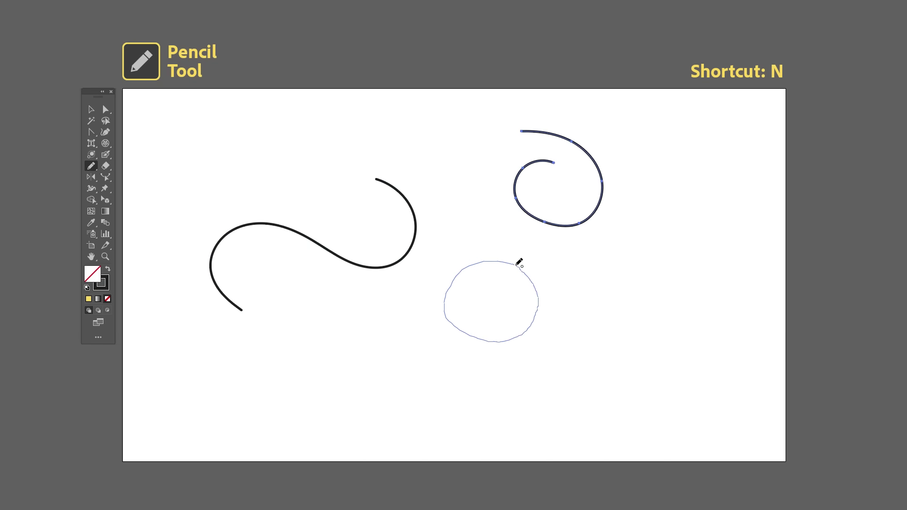
pyautogui.moveTo(516, 265); pyautogui.dragTo(518, 263)
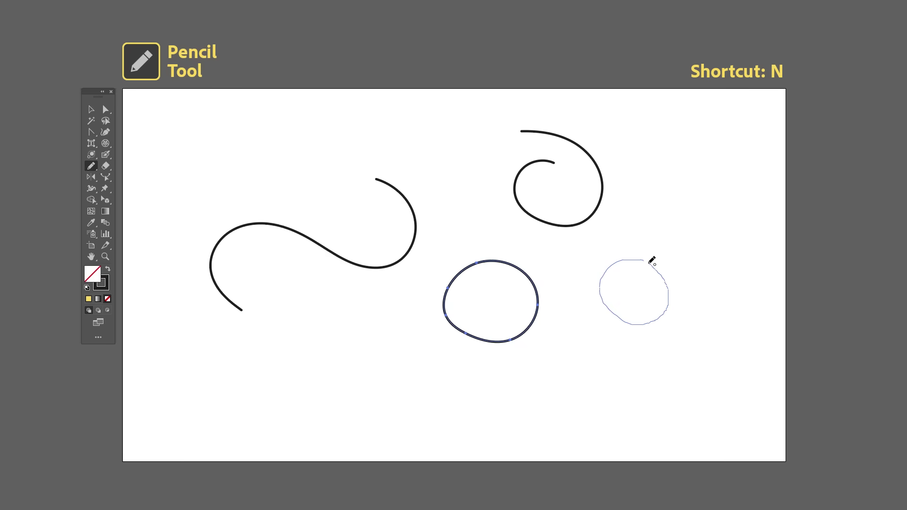
pyautogui.moveTo(652, 260); pyautogui.dragTo(645, 260)
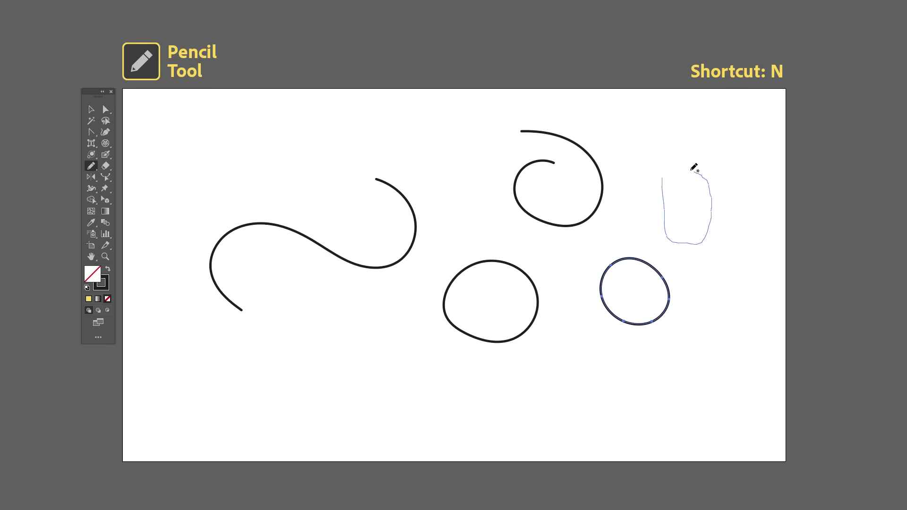
pyautogui.moveTo(665, 175); pyautogui.dragTo(669, 169)
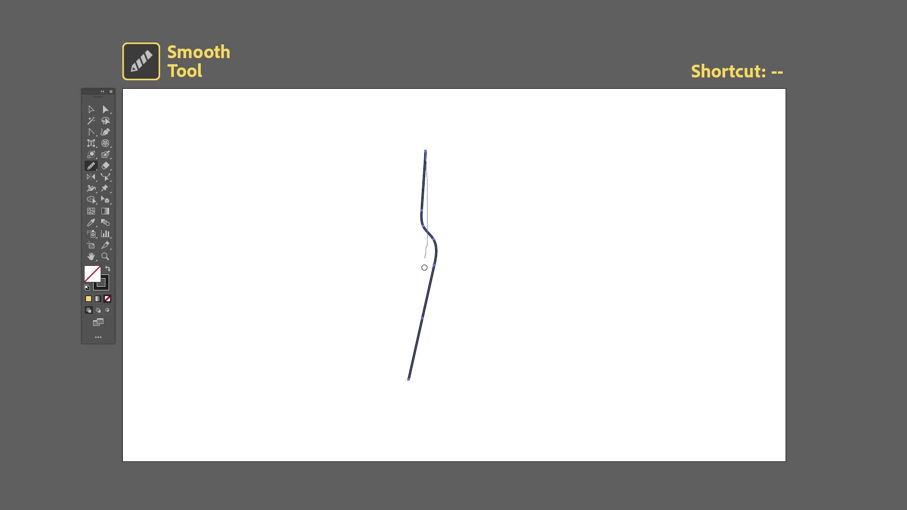
# Smooth the kinked vertical path with repeated passes of the Smooth tool along its length
pyautogui.moveTo(424, 267); pyautogui.dragTo(428, 296)
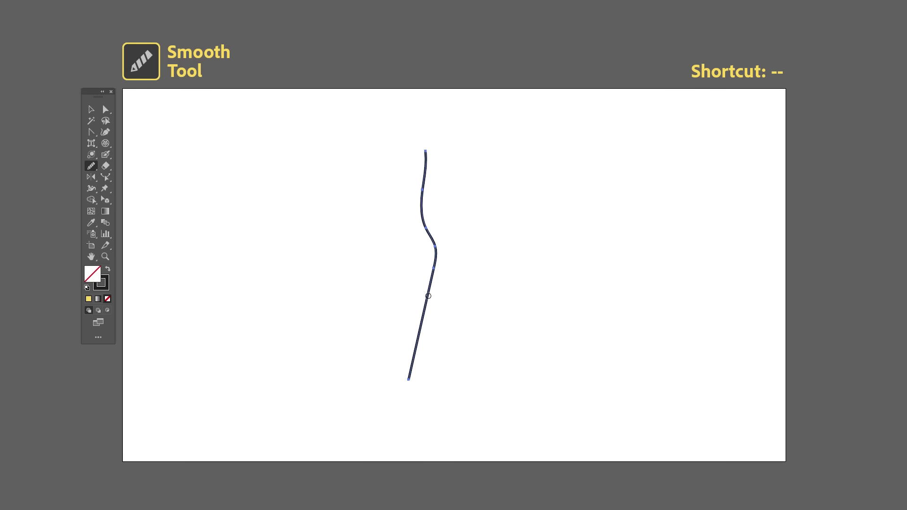
pyautogui.moveTo(407, 348); pyautogui.dragTo(418, 369)
pyautogui.moveTo(426, 152); pyautogui.dragTo(415, 346)
pyautogui.moveTo(426, 170); pyautogui.dragTo(416, 287)
pyautogui.moveTo(427, 168); pyautogui.dragTo(406, 399)
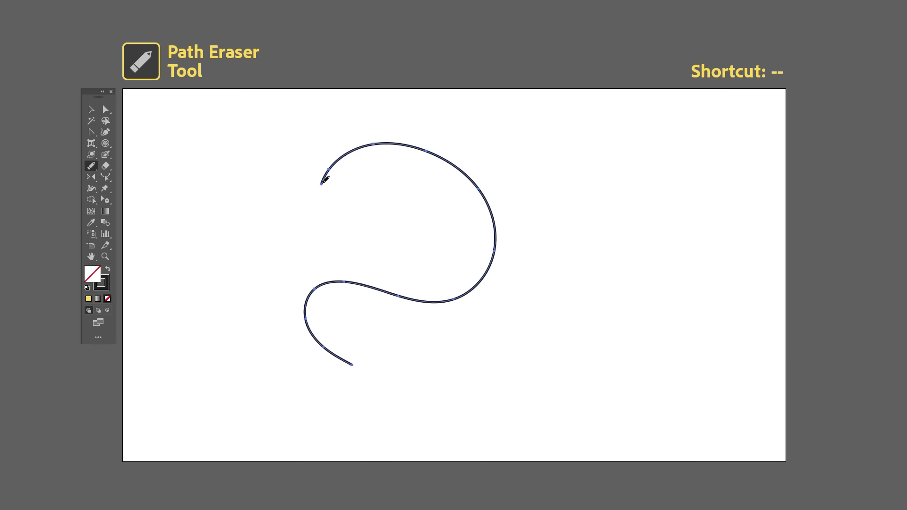
# Erase a stretch at the top of the S-curve with the Path Eraser and bridge the gap between two open curves with the Join tool
pyautogui.moveTo(409, 141); pyautogui.dragTo(433, 156)
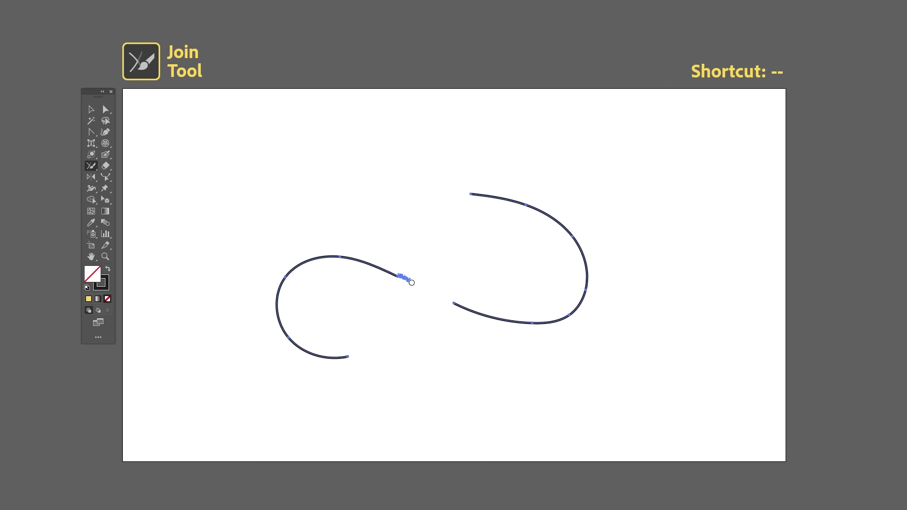
pyautogui.moveTo(451, 302); pyautogui.dragTo(462, 305)
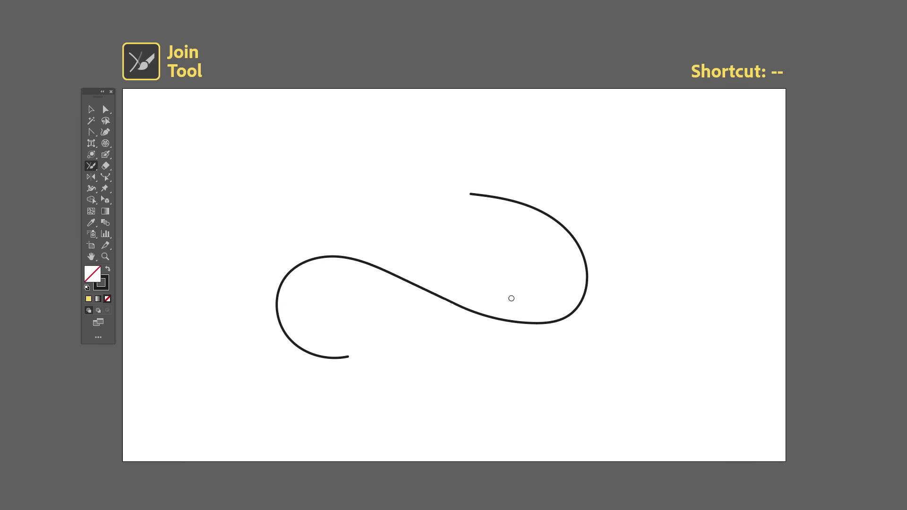
pyautogui.press('v')
pyautogui.click(465, 310)
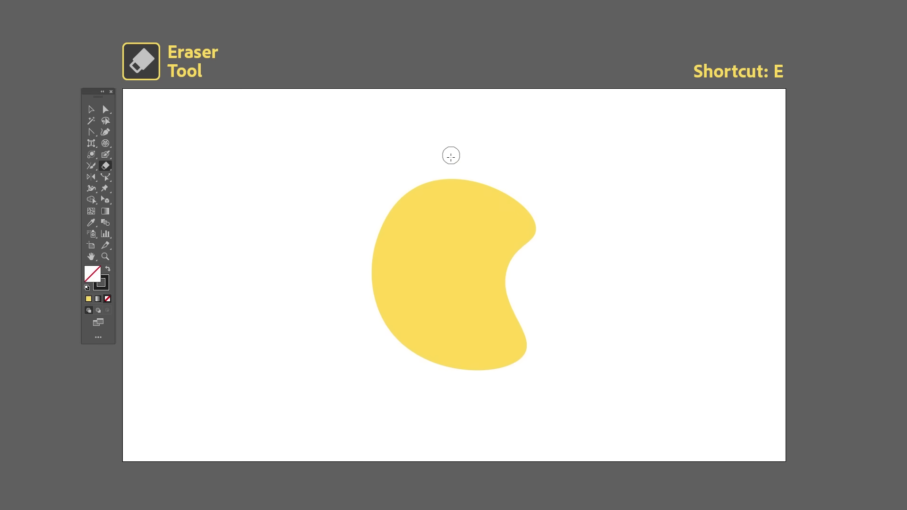
# Erase the upper-left portion of the yellow blob with the Eraser tool and select the remaining shape
pyautogui.moveTo(449, 154)
pyautogui.mouseDown()
pyautogui.moveTo(417, 277)
pyautogui.moveTo(392, 206)
pyautogui.moveTo(415, 251)
pyautogui.moveTo(423, 184)
pyautogui.moveTo(432, 213)
pyautogui.moveTo(391, 251)
pyautogui.mouseUp()
pyautogui.press('v')
pyautogui.click(486, 206)
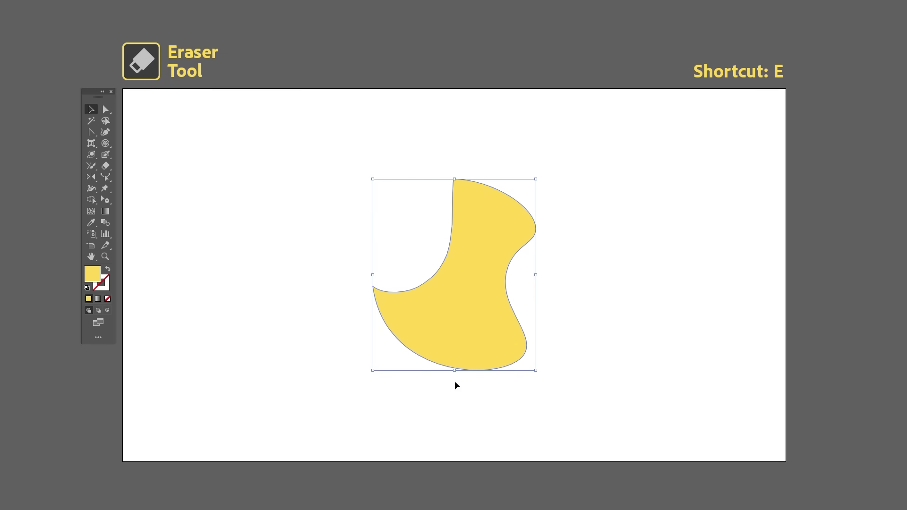
# Split the remaining yellow shape with a curved Eraser stroke through its lower part and move the two pieces apart
pyautogui.press('e')
pyautogui.moveTo(431, 391)
pyautogui.mouseDown()
pyautogui.moveTo(471, 297)
pyautogui.moveTo(543, 276)
pyautogui.mouseUp()
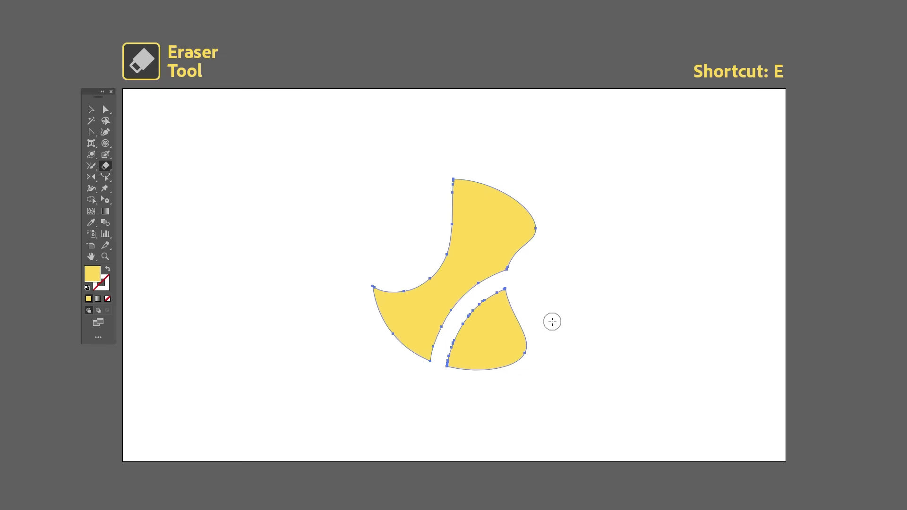
pyautogui.press('v')
pyautogui.moveTo(512, 340); pyautogui.dragTo(569, 306)
pyautogui.moveTo(485, 234); pyautogui.dragTo(438, 201)
pyautogui.click(598, 213)
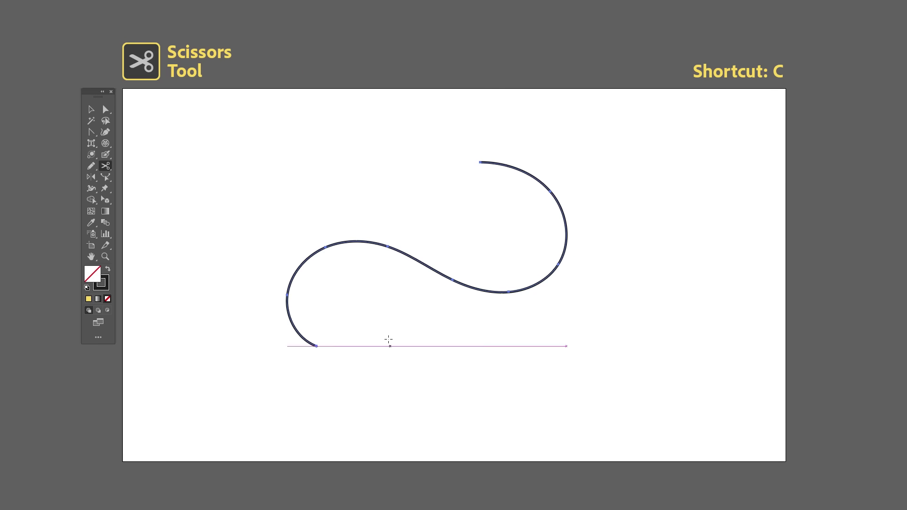
# Cut the S-curve near its middle with the Scissors tool and move the two halves apart
pyautogui.click(426, 265)
pyautogui.press('v')
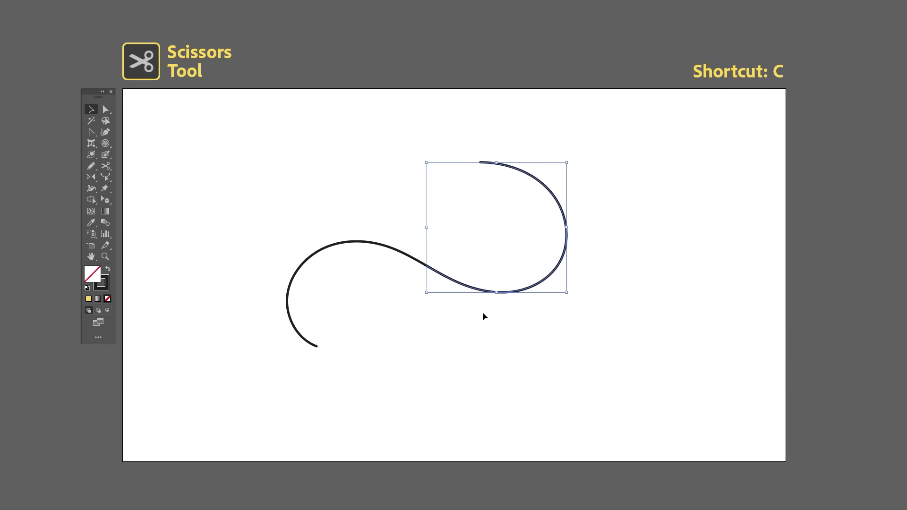
pyautogui.moveTo(488, 294); pyautogui.dragTo(553, 301)
pyautogui.moveTo(416, 260); pyautogui.dragTo(390, 213)
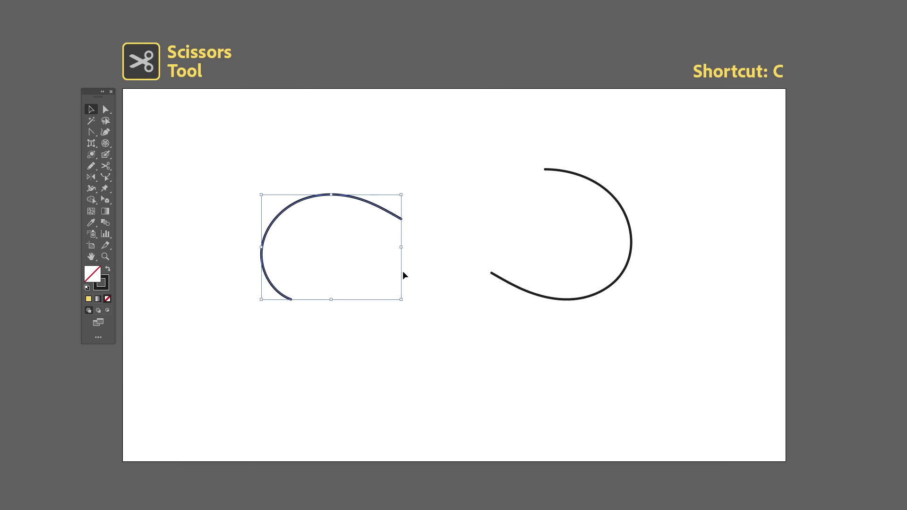
pyautogui.click(426, 323)
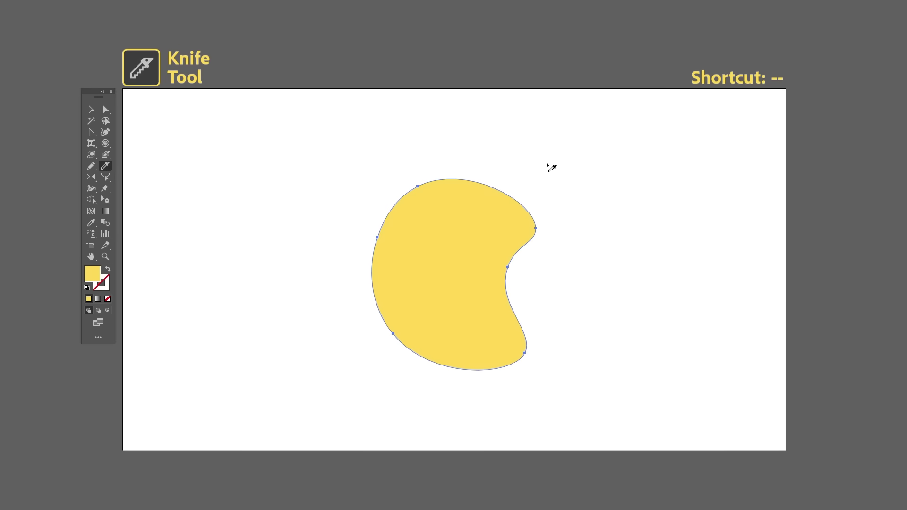
# Slice the yellow blob with a diagonal Knife cut from its upper right to its left side and separate the two pieces
pyautogui.moveTo(549, 161); pyautogui.dragTo(539, 188)
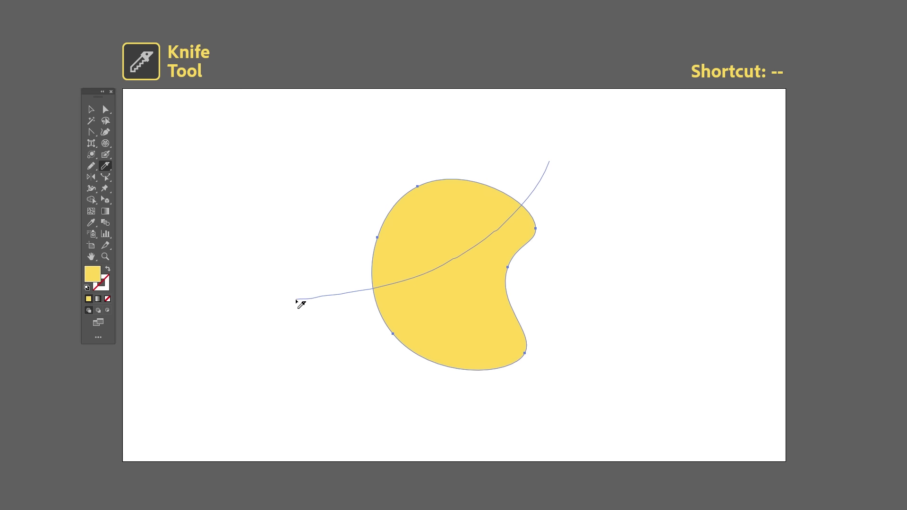
pyautogui.moveTo(296, 300); pyautogui.dragTo(296, 300)
pyautogui.press('v')
pyautogui.moveTo(429, 225); pyautogui.dragTo(401, 188)
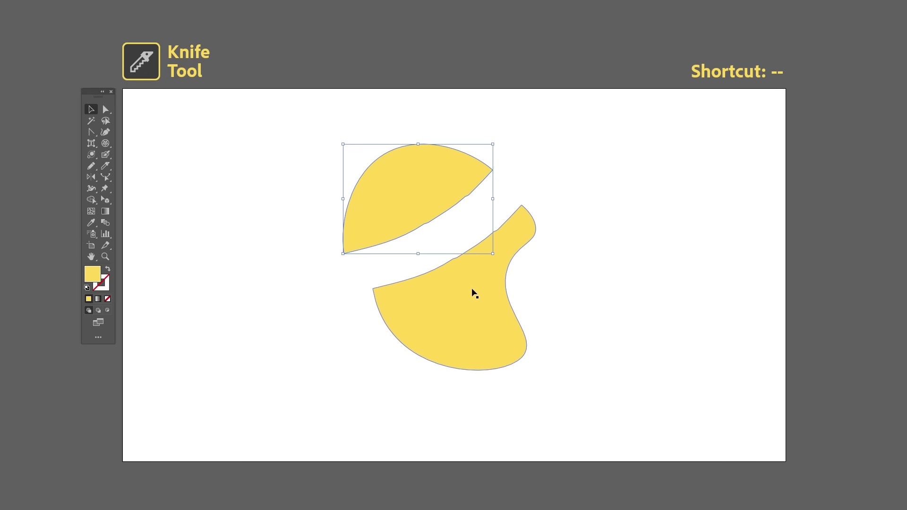
pyautogui.moveTo(475, 293); pyautogui.dragTo(529, 311)
pyautogui.click(629, 280)
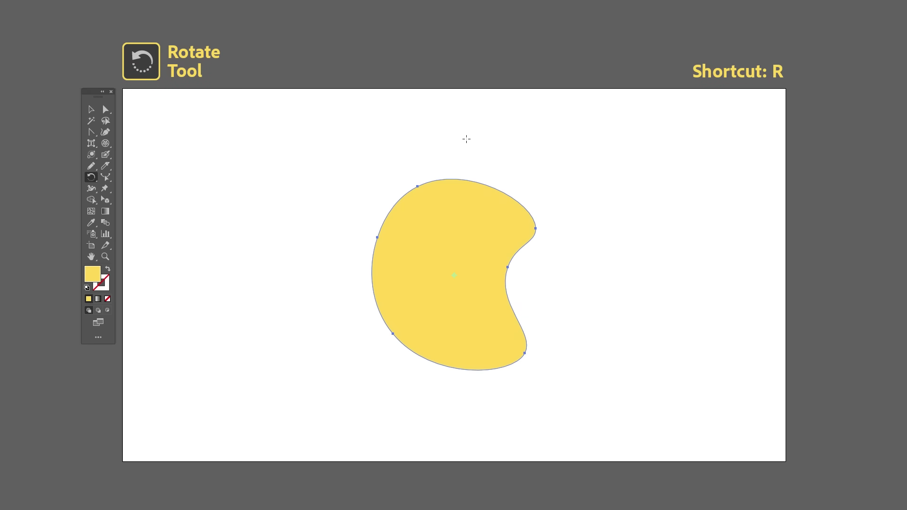
# Rotate the yellow blob freely by several different angles with the Rotate tool
pyautogui.moveTo(466, 139)
pyautogui.mouseDown()
pyautogui.moveTo(524, 176)
pyautogui.moveTo(548, 318)
pyautogui.moveTo(421, 344)
pyautogui.moveTo(357, 246)
pyautogui.moveTo(425, 154)
pyautogui.moveTo(471, 146)
pyautogui.mouseUp()
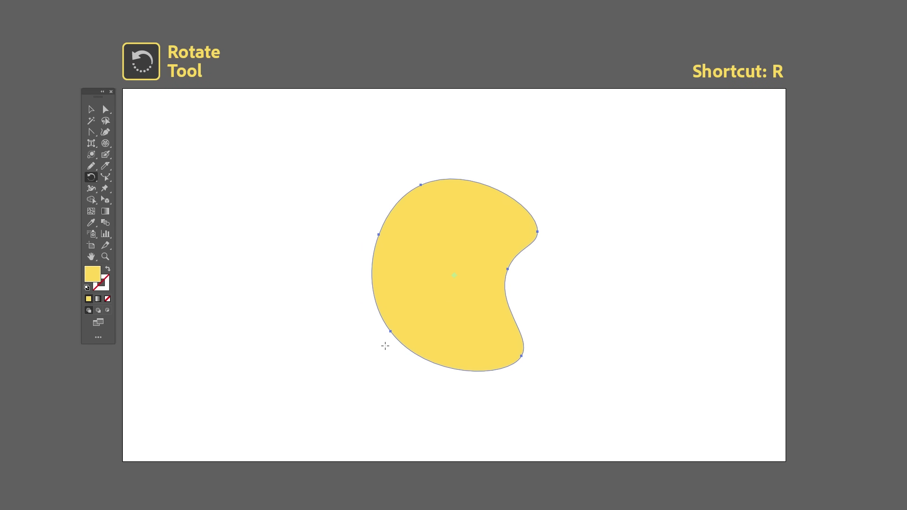
pyautogui.moveTo(590, 355); pyautogui.dragTo(547, 302)
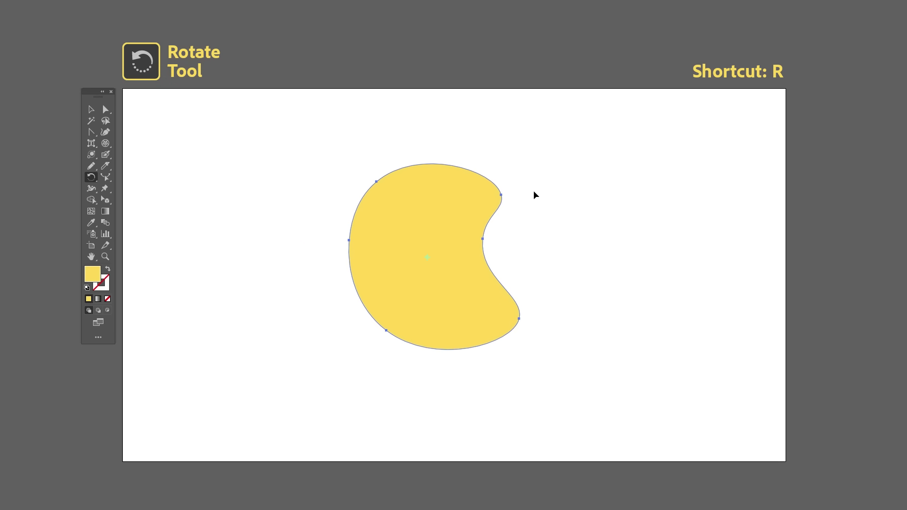
pyautogui.moveTo(534, 191); pyautogui.dragTo(578, 271)
pyautogui.moveTo(547, 341); pyautogui.dragTo(238, 254)
pyautogui.moveTo(267, 143); pyautogui.dragTo(575, 149)
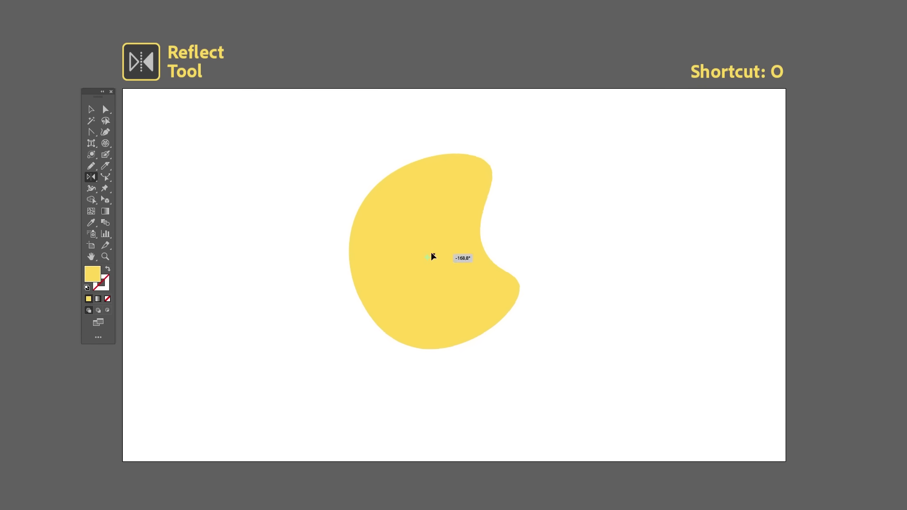
# Mirror the yellow blob across several freely chosen axes with the Reflect tool
pyautogui.moveTo(431, 253)
pyautogui.mouseDown()
pyautogui.moveTo(256, 249)
pyautogui.moveTo(338, 258)
pyautogui.moveTo(530, 248)
pyautogui.moveTo(517, 219)
pyautogui.moveTo(279, 239)
pyautogui.moveTo(523, 250)
pyautogui.moveTo(503, 257)
pyautogui.moveTo(560, 271)
pyautogui.moveTo(560, 195)
pyautogui.moveTo(410, 248)
pyautogui.moveTo(306, 242)
pyautogui.moveTo(299, 217)
pyautogui.moveTo(477, 265)
pyautogui.moveTo(534, 249)
pyautogui.moveTo(415, 249)
pyautogui.mouseUp()
pyautogui.moveTo(260, 240); pyautogui.dragTo(397, 433)
pyautogui.moveTo(394, 268); pyautogui.dragTo(353, 228)
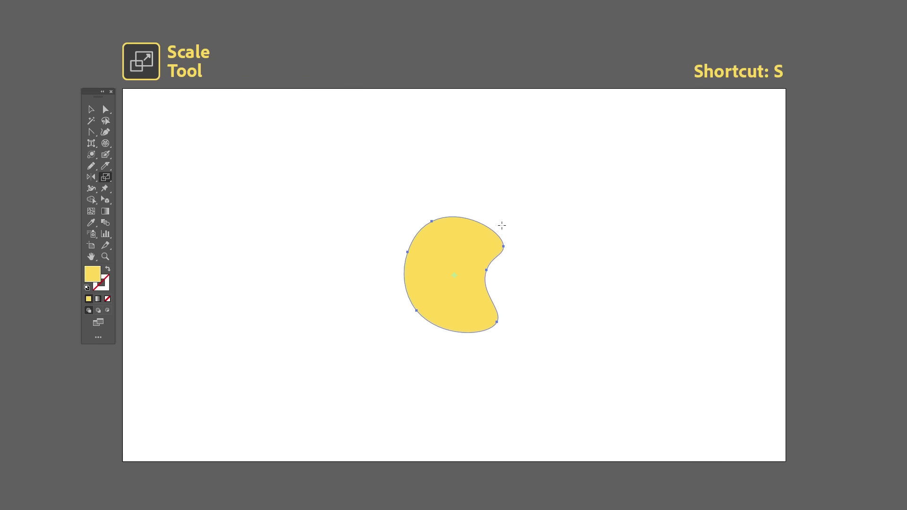
# Resize the yellow blob with the Scale tool and slant the yellow rectangle with the Shear tool
pyautogui.moveTo(500, 226); pyautogui.dragTo(525, 194)
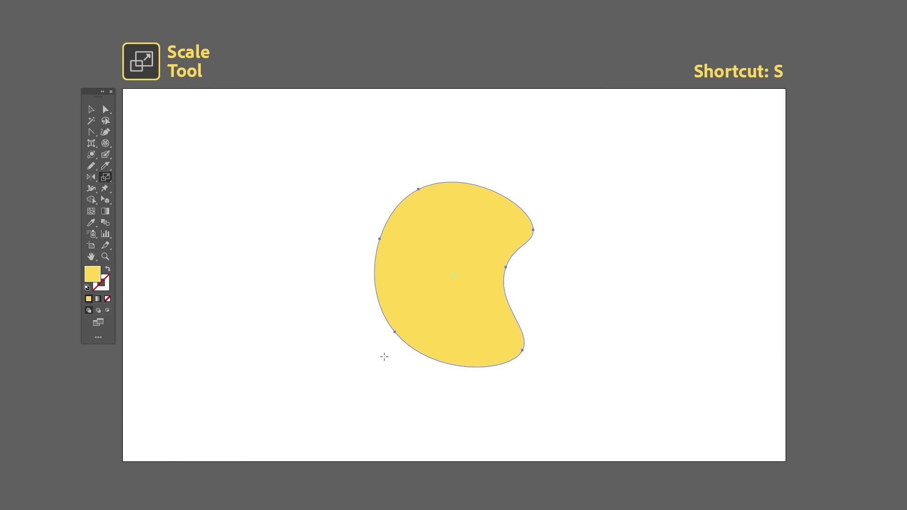
pyautogui.moveTo(543, 255); pyautogui.dragTo(478, 295)
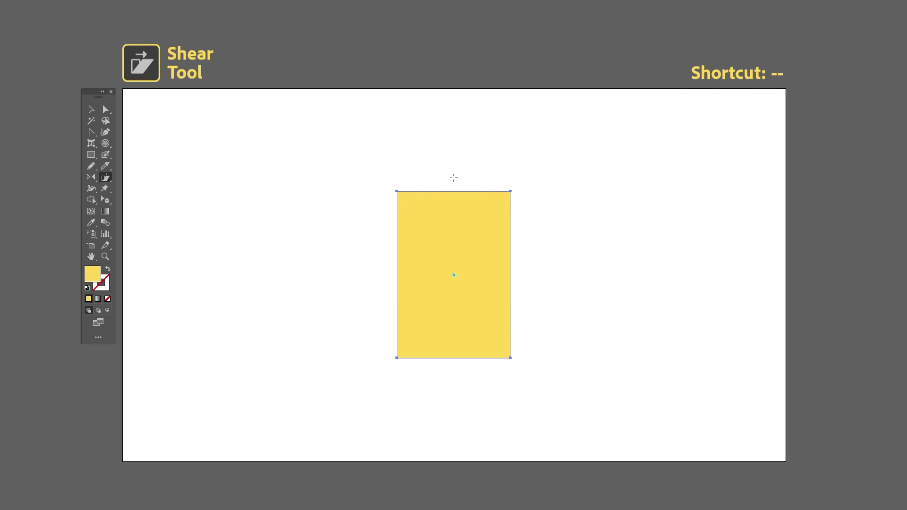
pyautogui.moveTo(453, 177); pyautogui.dragTo(496, 178)
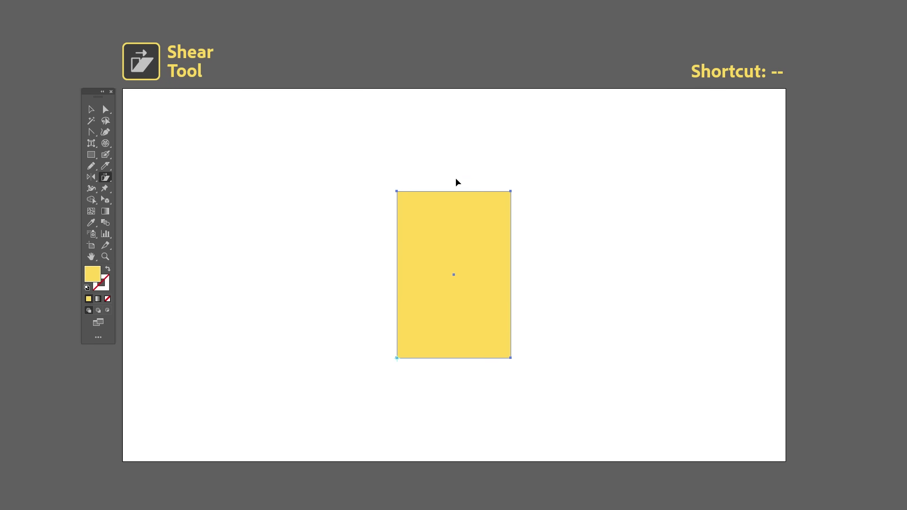
pyautogui.moveTo(455, 181); pyautogui.dragTo(481, 127)
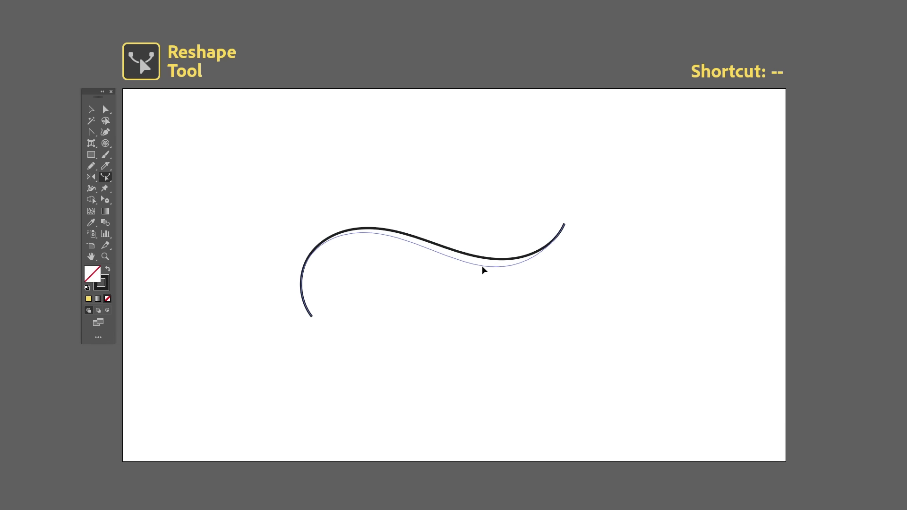
# Bend the wavy path with the Reshape tool by pulling its lower dip, right end, upper crest and left bend to new positions
pyautogui.moveTo(483, 270); pyautogui.dragTo(489, 282)
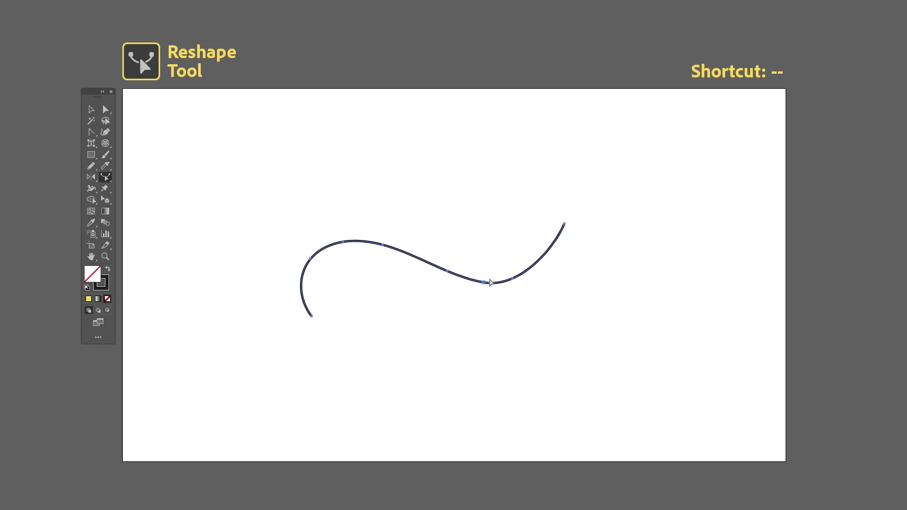
pyautogui.moveTo(556, 251); pyautogui.dragTo(585, 254)
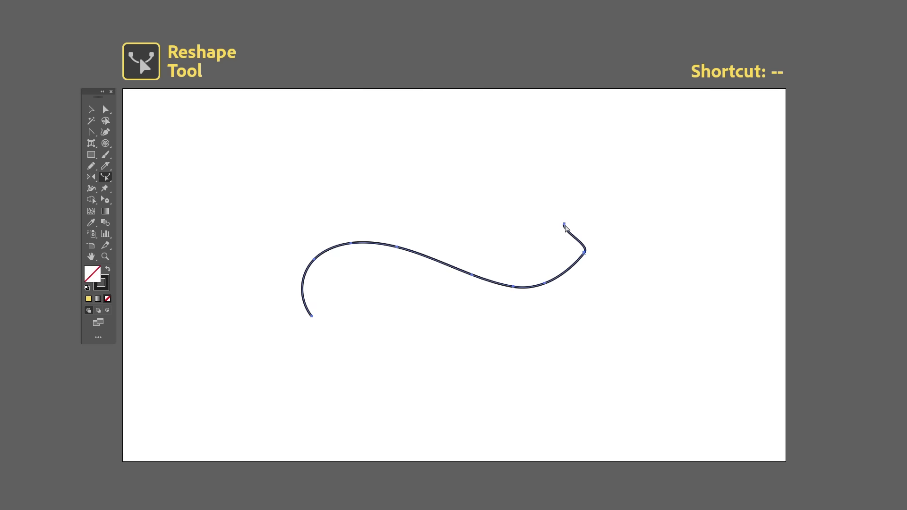
pyautogui.moveTo(575, 217); pyautogui.dragTo(571, 188)
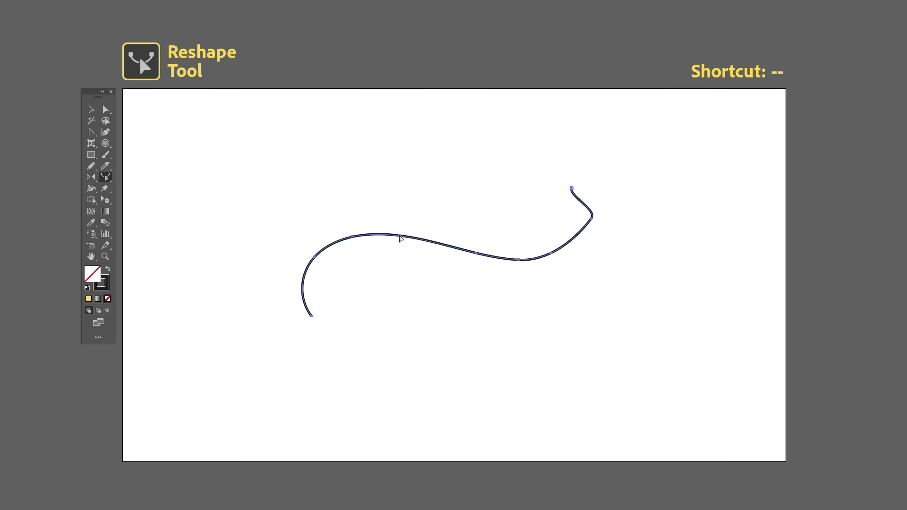
pyautogui.moveTo(400, 238); pyautogui.dragTo(371, 198)
pyautogui.moveTo(328, 232); pyautogui.dragTo(258, 235)
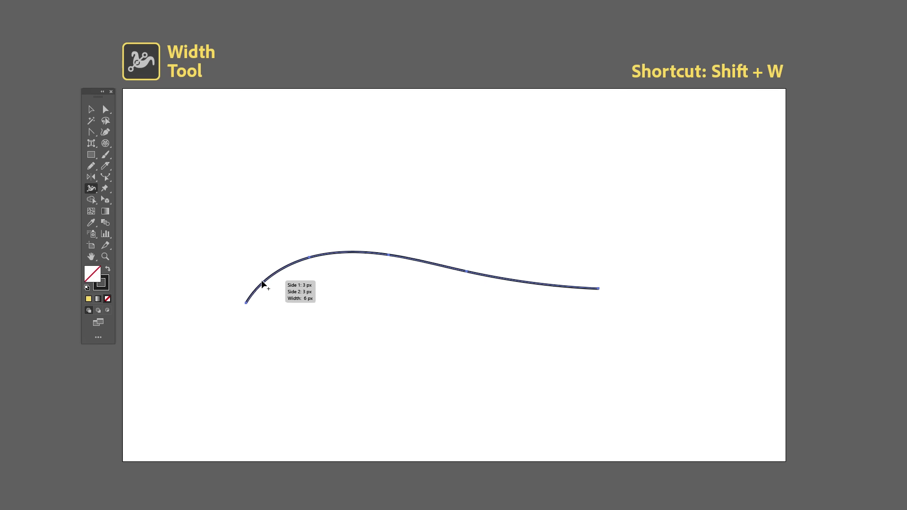
# Vary the curved stroke's thickness with the Width tool at points near its left end, its middle and its right end
pyautogui.moveTo(265, 282); pyautogui.dragTo(278, 299)
pyautogui.moveTo(417, 261); pyautogui.dragTo(420, 255)
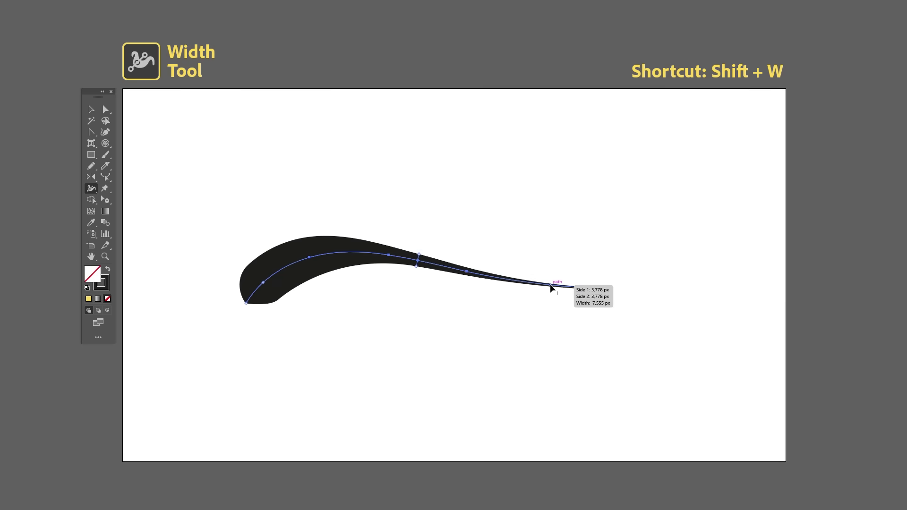
pyautogui.moveTo(550, 287)
pyautogui.mouseDown()
pyautogui.moveTo(555, 262)
pyautogui.moveTo(519, 283)
pyautogui.moveTo(583, 287)
pyautogui.moveTo(587, 227)
pyautogui.mouseUp()
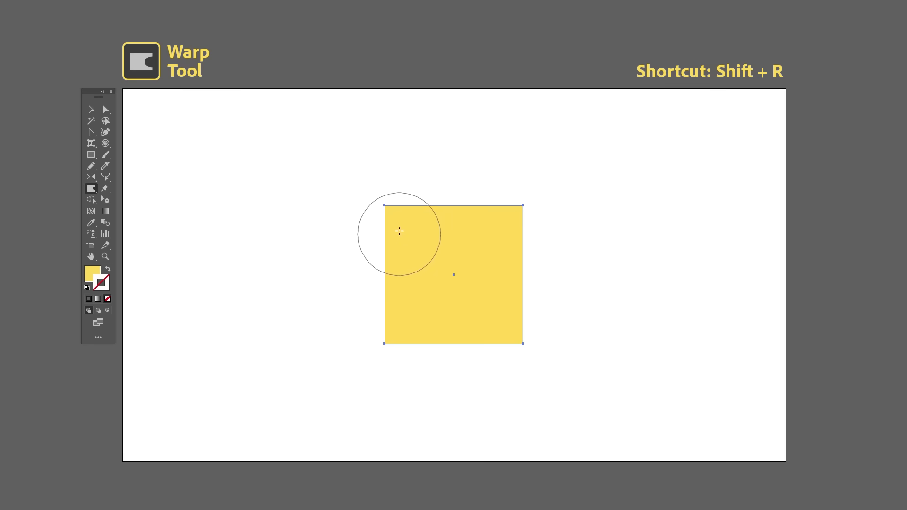
# Warp the yellow square by pulling its upper-left corner, top edge, right side and lower-right corner outward
pyautogui.moveTo(391, 211); pyautogui.dragTo(340, 182)
pyautogui.moveTo(433, 228)
pyautogui.mouseDown()
pyautogui.moveTo(436, 153)
pyautogui.moveTo(478, 193)
pyautogui.moveTo(507, 152)
pyautogui.mouseUp()
pyautogui.moveTo(506, 222)
pyautogui.mouseDown()
pyautogui.moveTo(559, 188)
pyautogui.moveTo(609, 178)
pyautogui.mouseUp()
pyautogui.moveTo(502, 263); pyautogui.dragTo(592, 286)
pyautogui.moveTo(522, 341); pyautogui.dragTo(579, 360)
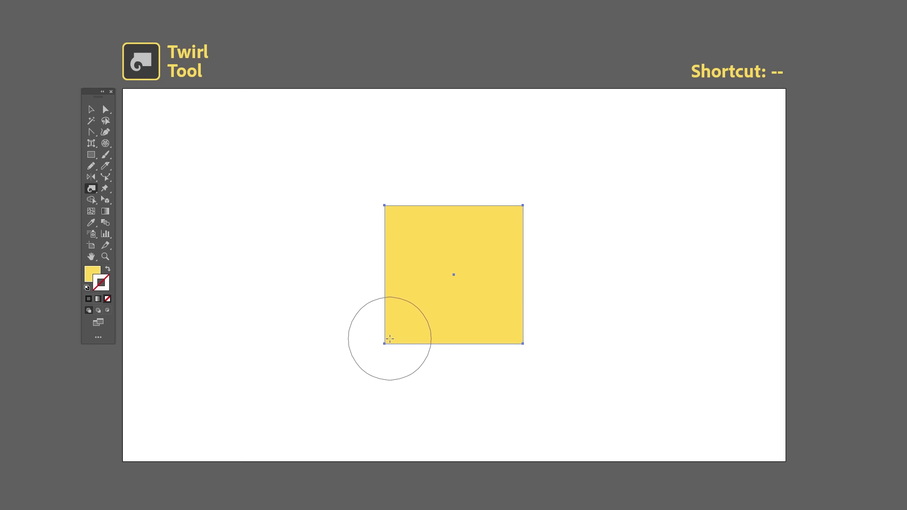
# Twirl all four corners of the yellow square into spirals, starting with the lower-left corner
pyautogui.moveTo(390, 339); pyautogui.dragTo(389, 338)
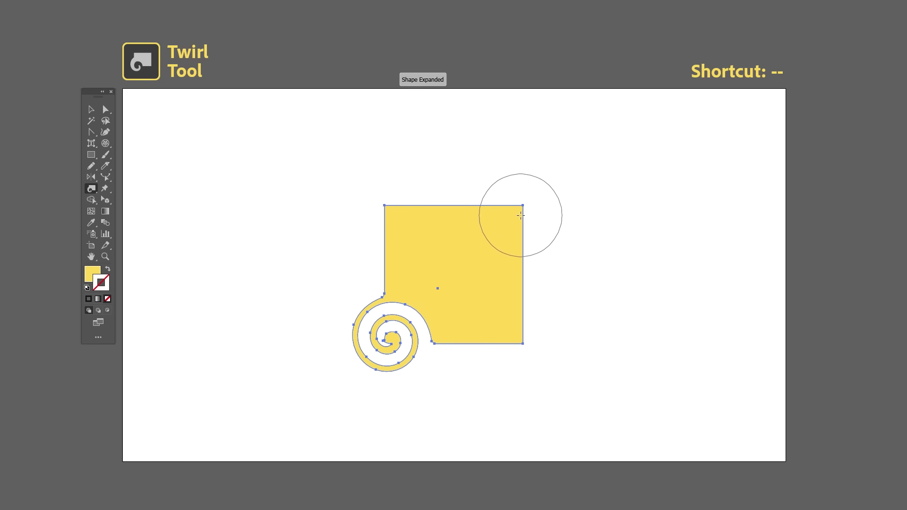
pyautogui.moveTo(520, 216); pyautogui.dragTo(520, 215)
pyautogui.moveTo(405, 218); pyautogui.dragTo(405, 221)
pyautogui.moveTo(530, 348); pyautogui.dragTo(531, 348)
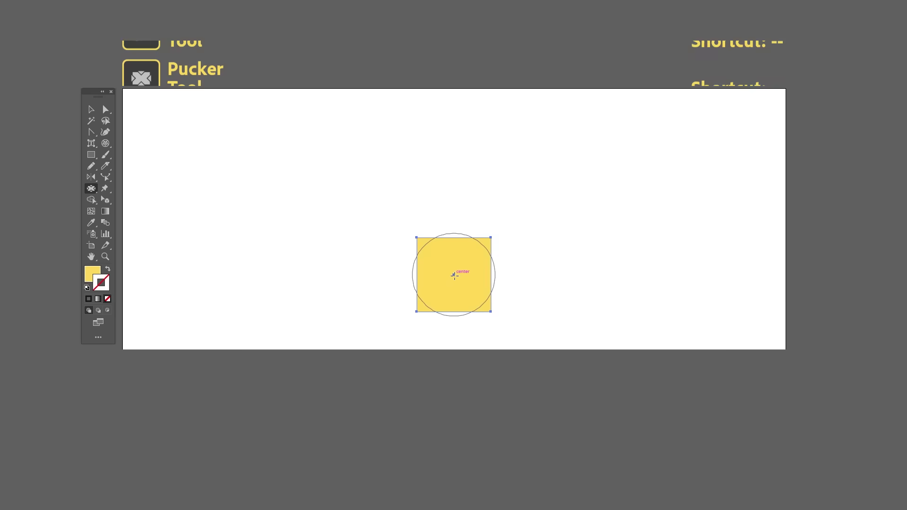
# Pucker the small yellow square at its center and upper-right corner, and bloat an identical square at its upper corners, top and lower-left corner
pyautogui.moveTo(454, 275); pyautogui.dragTo(455, 275)
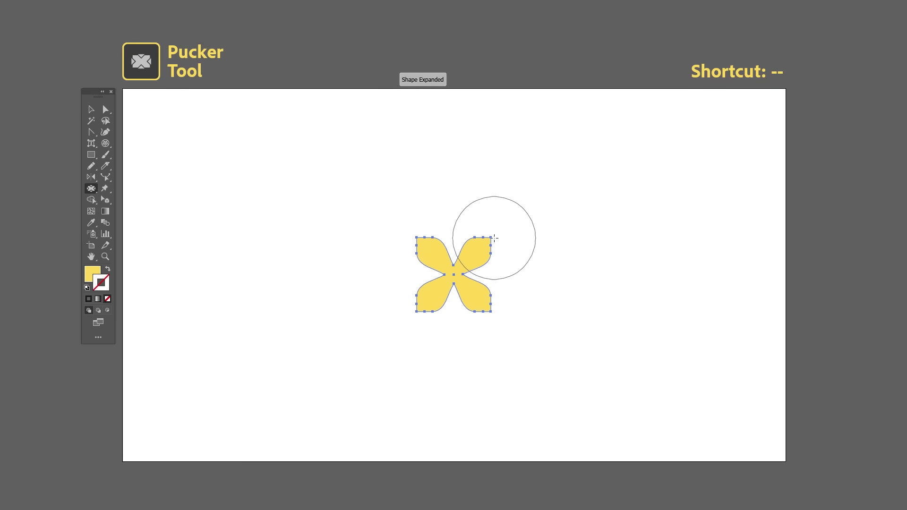
pyautogui.moveTo(490, 237); pyautogui.dragTo(490, 237)
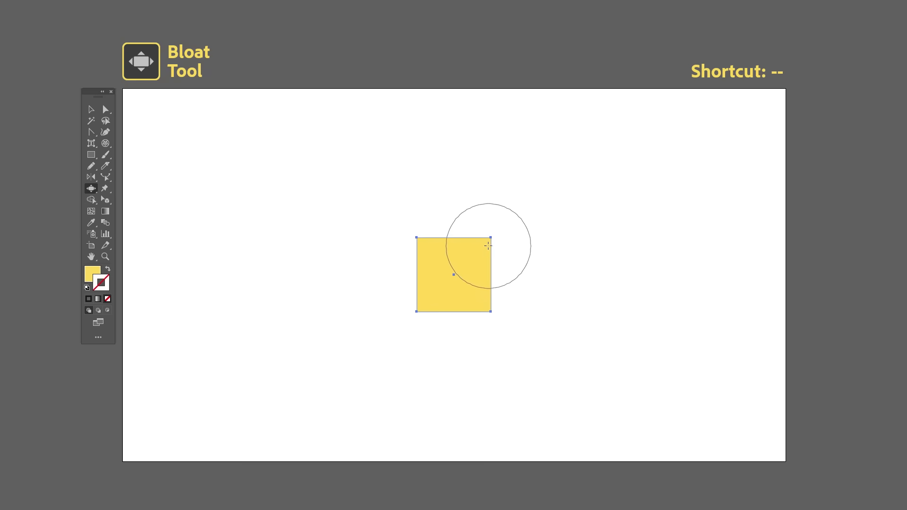
pyautogui.moveTo(485, 245); pyautogui.dragTo(485, 246)
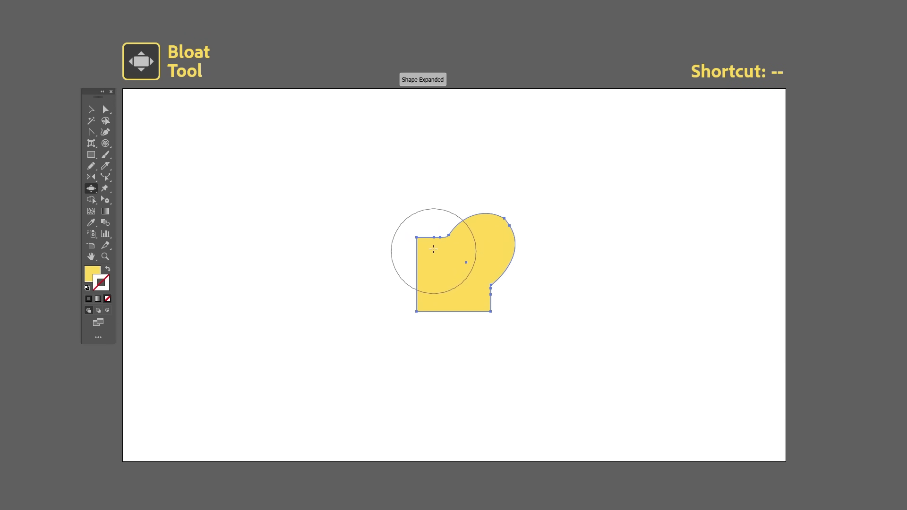
pyautogui.moveTo(426, 243)
pyautogui.mouseDown()
pyautogui.moveTo(465, 240)
pyautogui.moveTo(442, 219)
pyautogui.mouseUp()
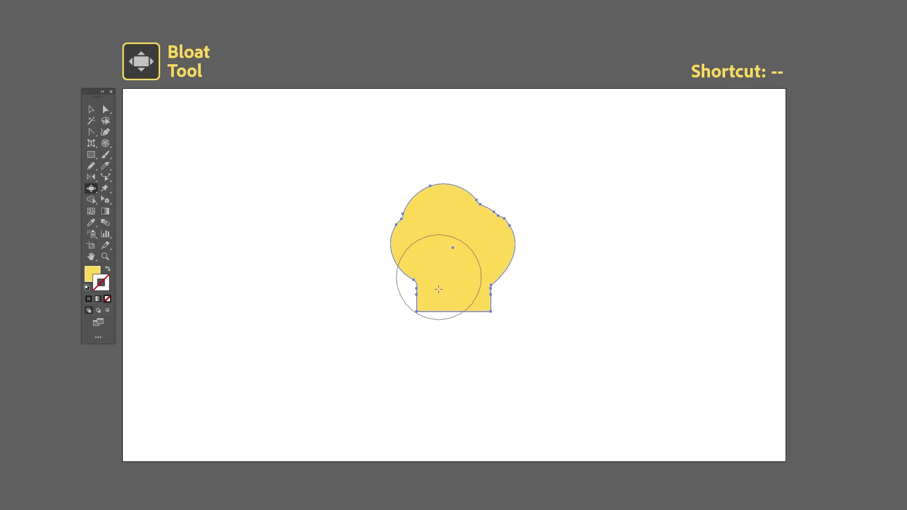
pyautogui.moveTo(425, 304); pyautogui.dragTo(426, 303)
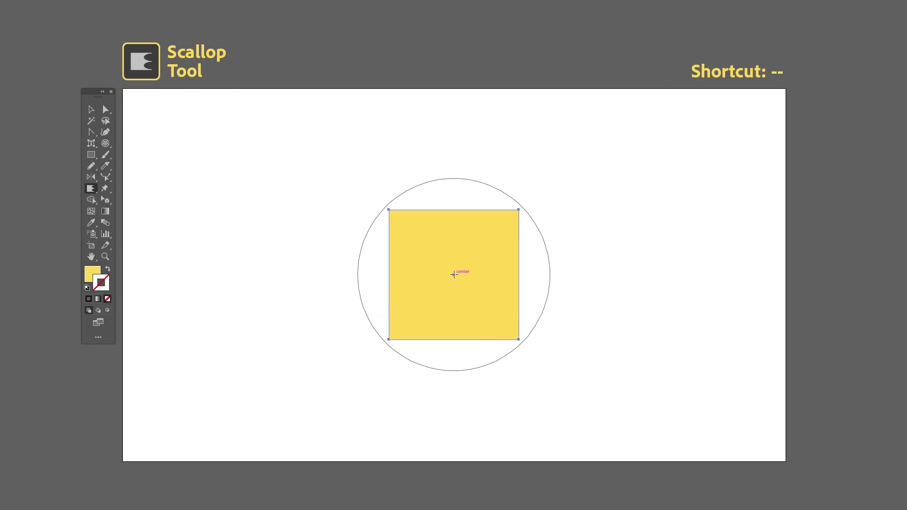
# Scallop the larger yellow square into a spiky star from its center with the Scallop tool
pyautogui.moveTo(453, 274); pyautogui.dragTo(453, 274)
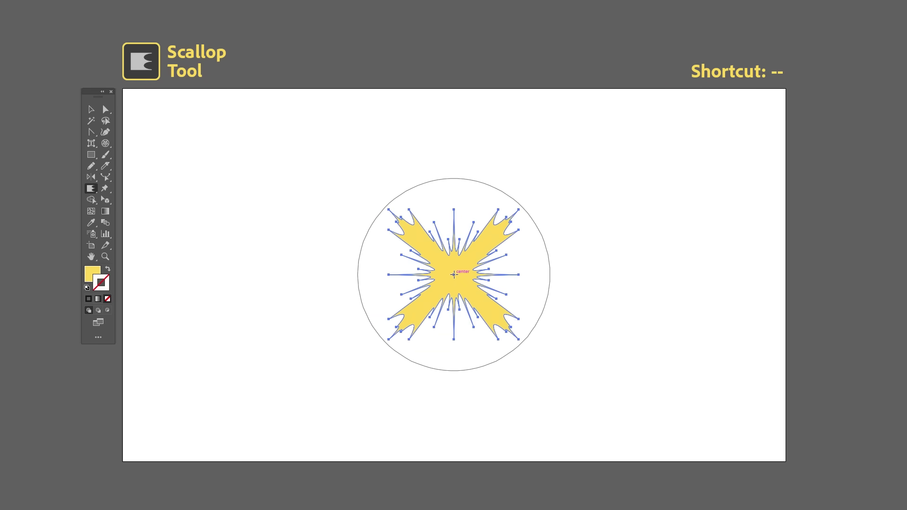
# Leave the Scallop tool and deselect the scalloped yellow star
pyautogui.press('v')
pyautogui.moveTo(518, 274); pyautogui.dragTo(626, 275)
pyautogui.click(654, 285)
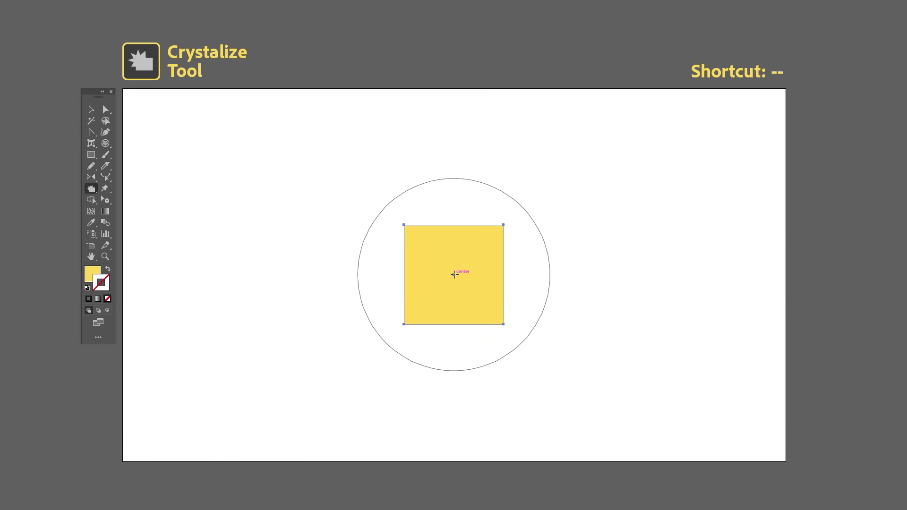
# Crystallize the yellow square outward from its center into a spiky sunburst shape and leave it deselected
pyautogui.moveTo(454, 274); pyautogui.dragTo(454, 275)
pyautogui.press('v')
pyautogui.click(667, 280)
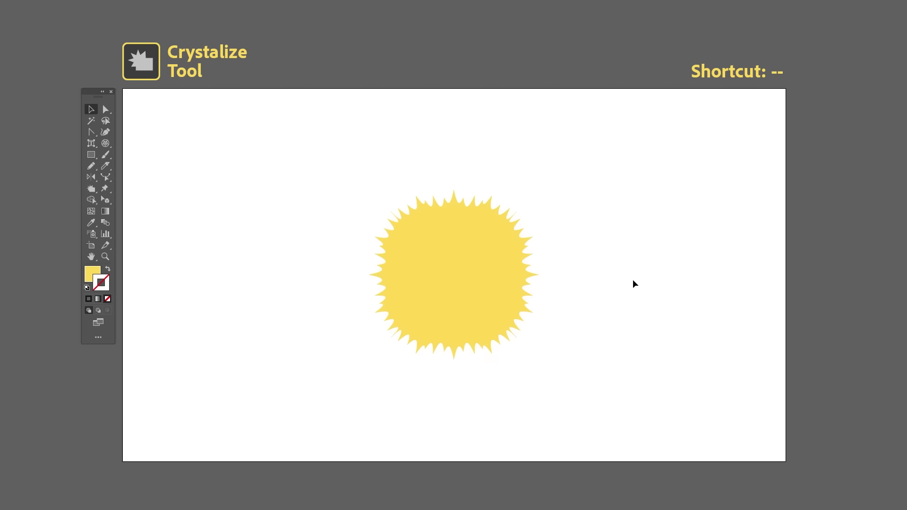
pyautogui.click(528, 273)
pyautogui.moveTo(543, 277); pyautogui.dragTo(586, 281)
pyautogui.click(648, 293)
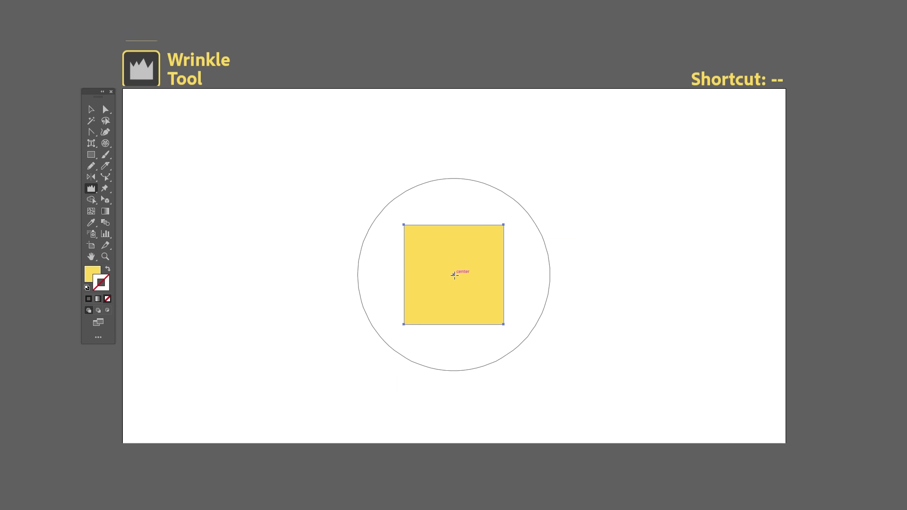
# Wrinkle the yellow square's top and bottom edges by brushing from its center out past its right side
pyautogui.moveTo(453, 275)
pyautogui.mouseDown()
pyautogui.moveTo(383, 261)
pyautogui.moveTo(394, 272)
pyautogui.moveTo(485, 242)
pyautogui.moveTo(503, 253)
pyautogui.moveTo(514, 289)
pyautogui.moveTo(528, 288)
pyautogui.moveTo(471, 324)
pyautogui.moveTo(457, 249)
pyautogui.moveTo(540, 278)
pyautogui.mouseUp()
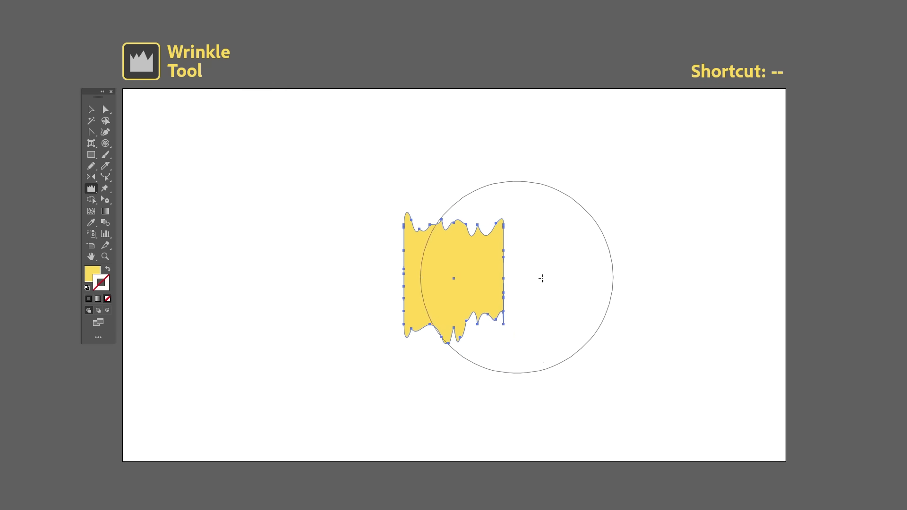
pyautogui.click(622, 283)
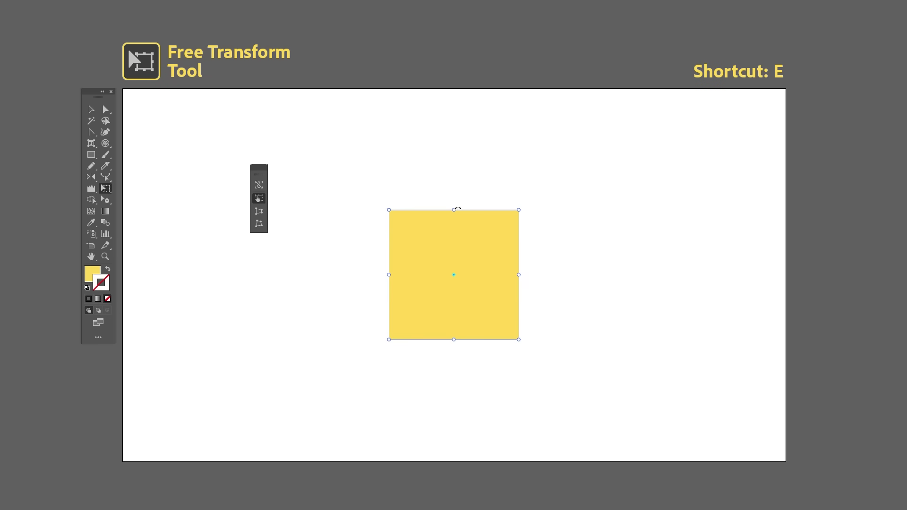
# Free-transform the yellow square by shearing its top edge rightward and perspective-distorting it from the upper-left and lower-right corners
pyautogui.moveTo(454, 210); pyautogui.dragTo(516, 214)
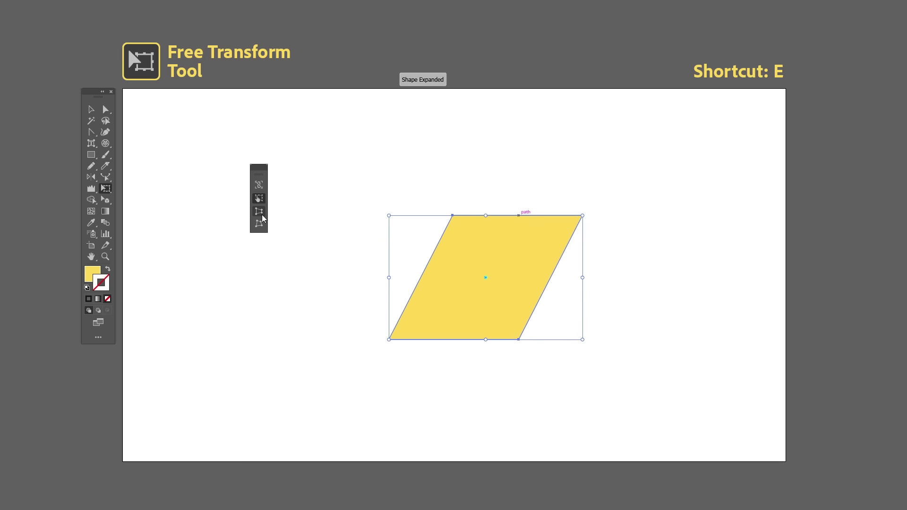
pyautogui.moveTo(390, 219); pyautogui.dragTo(342, 142)
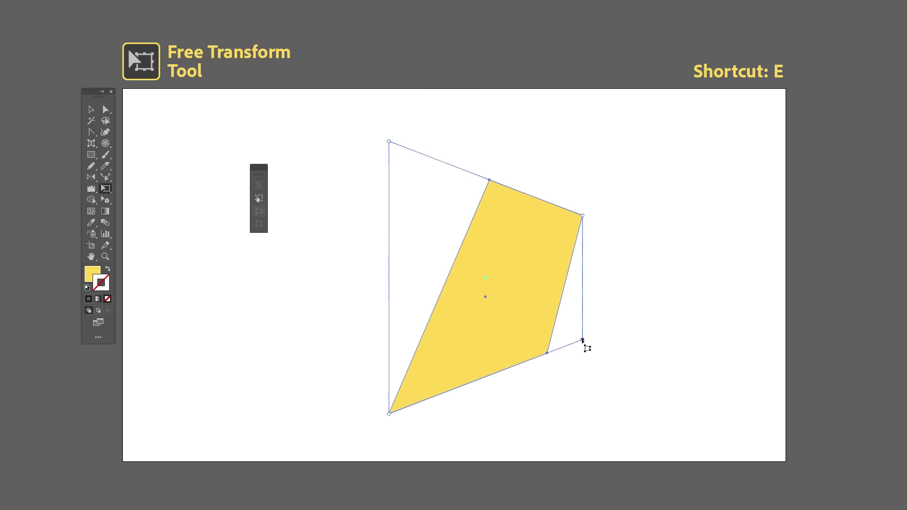
pyautogui.moveTo(581, 339); pyautogui.dragTo(652, 355)
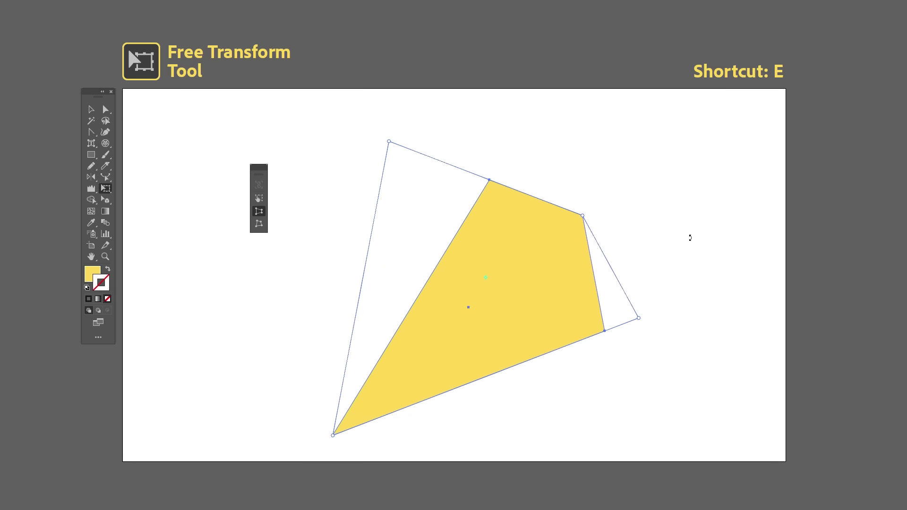
pyautogui.press('v')
pyautogui.click(637, 215)
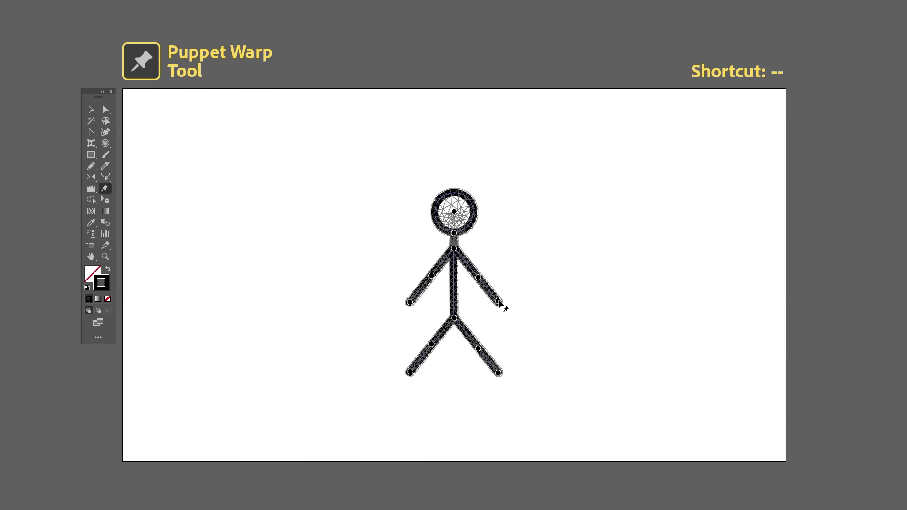
# Puppet-warp the stick figure's arms and legs into a running pose and straighten its torso with an added pin
pyautogui.moveTo(499, 304); pyautogui.dragTo(508, 257)
pyautogui.moveTo(410, 303); pyautogui.dragTo(465, 301)
pyautogui.moveTo(478, 348); pyautogui.dragTo(489, 327)
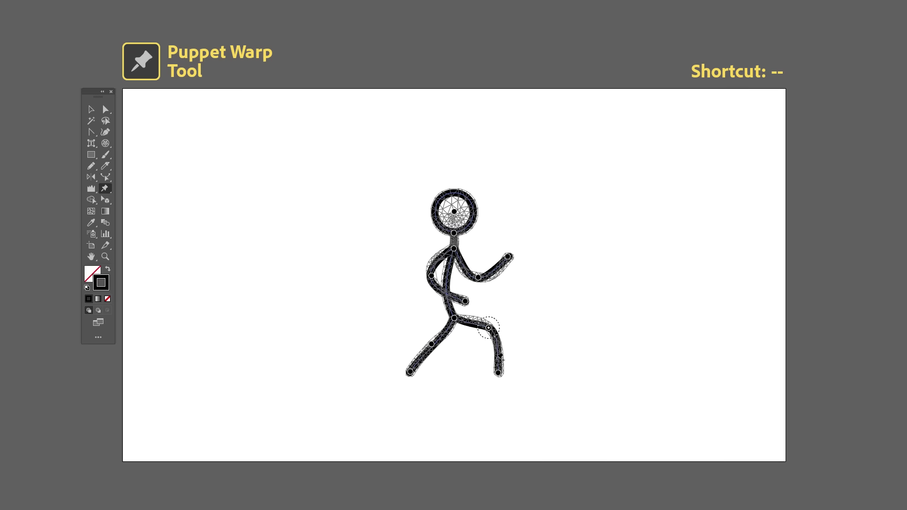
pyautogui.moveTo(498, 374); pyautogui.dragTo(463, 382)
pyautogui.moveTo(430, 346)
pyautogui.mouseDown()
pyautogui.moveTo(441, 355)
pyautogui.moveTo(401, 349)
pyautogui.moveTo(435, 353)
pyautogui.mouseUp()
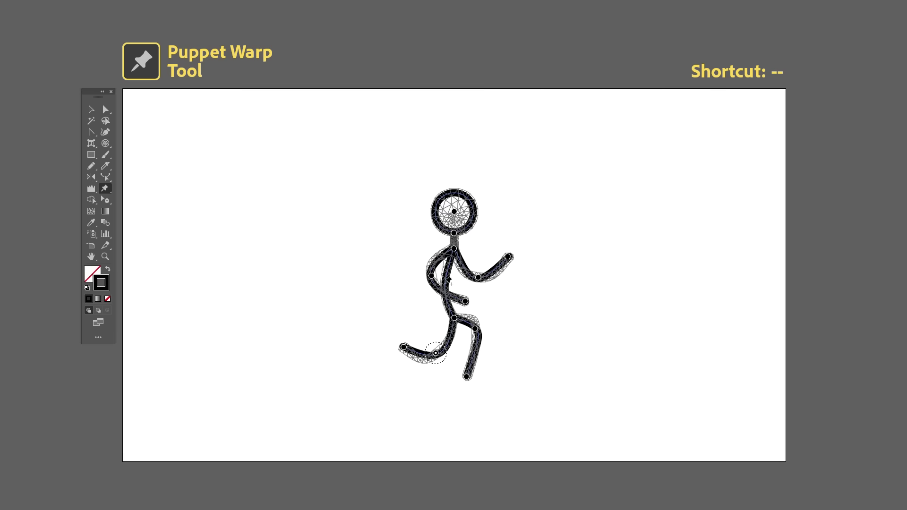
pyautogui.click(445, 284)
pyautogui.moveTo(445, 284); pyautogui.dragTo(455, 285)
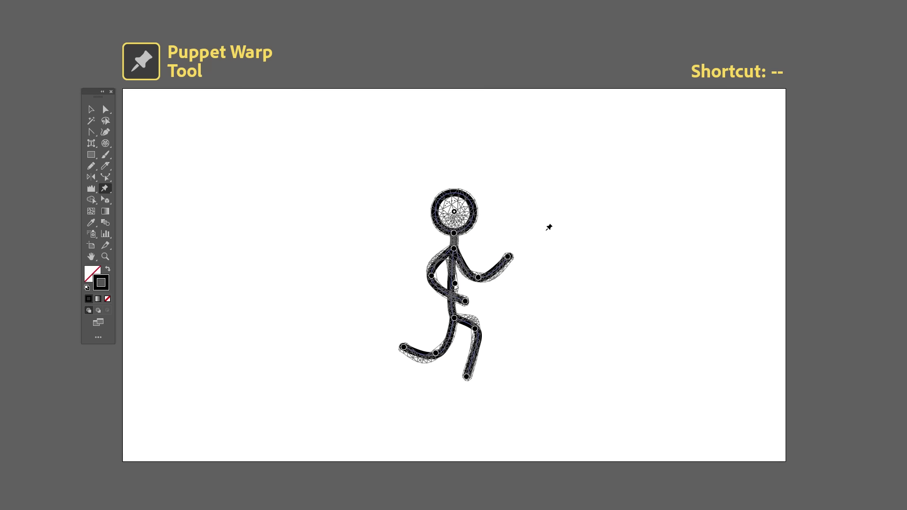
# Replace the stick figure's head and neck pins with a single head pin and shift the head slightly left
pyautogui.press('Delete')
pyautogui.press('Delete')
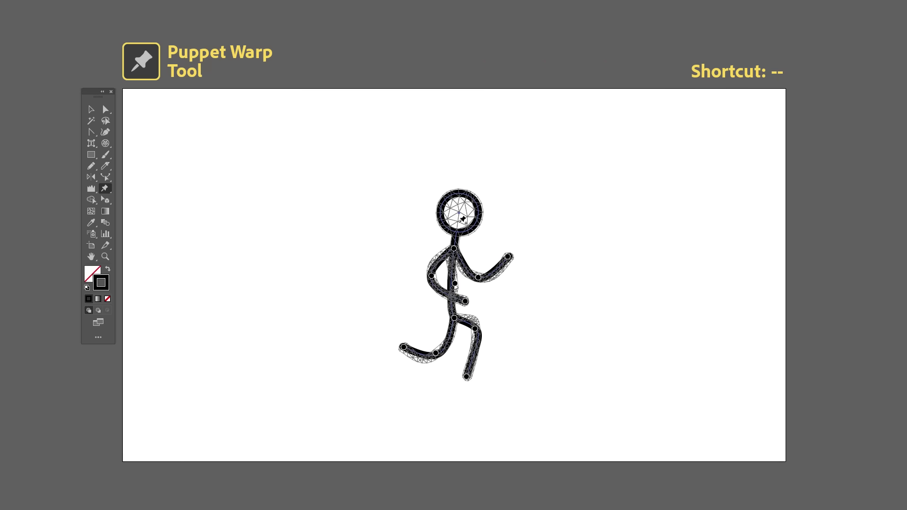
pyautogui.click(460, 214)
pyautogui.moveTo(460, 214); pyautogui.dragTo(453, 213)
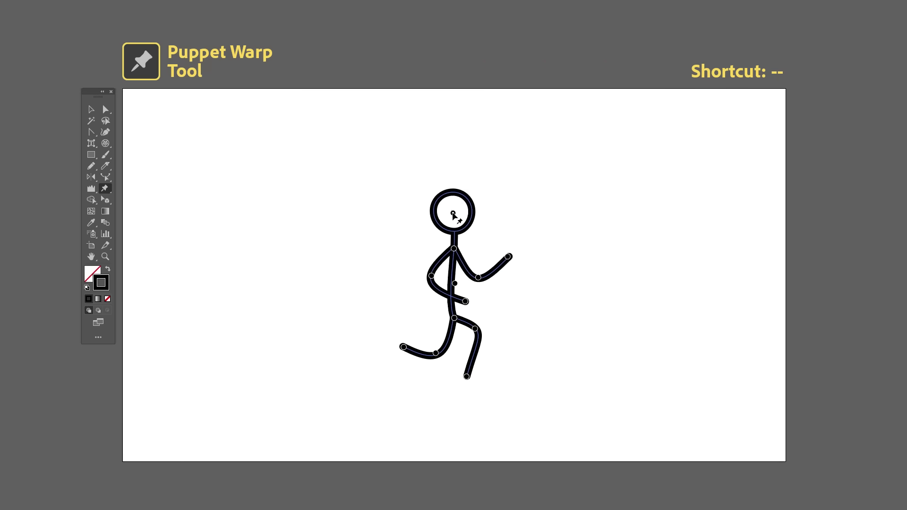
pyautogui.press('v')
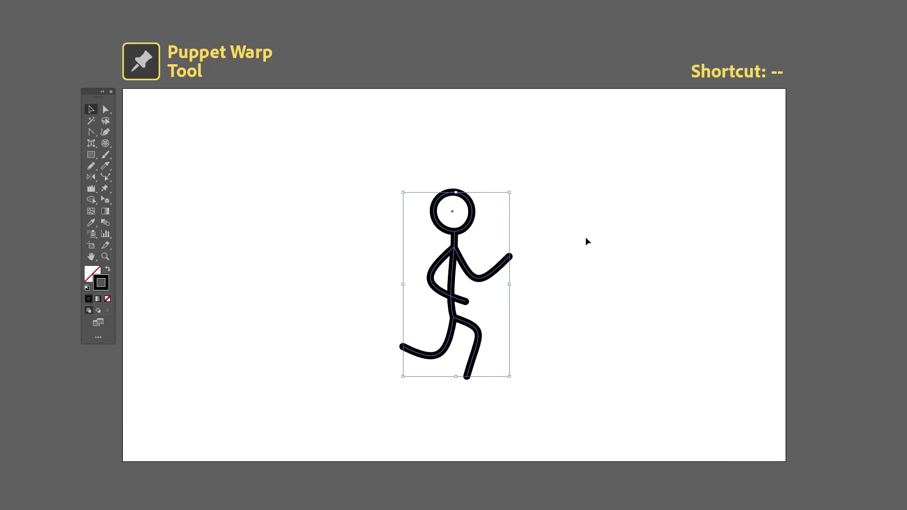
pyautogui.click(588, 233)
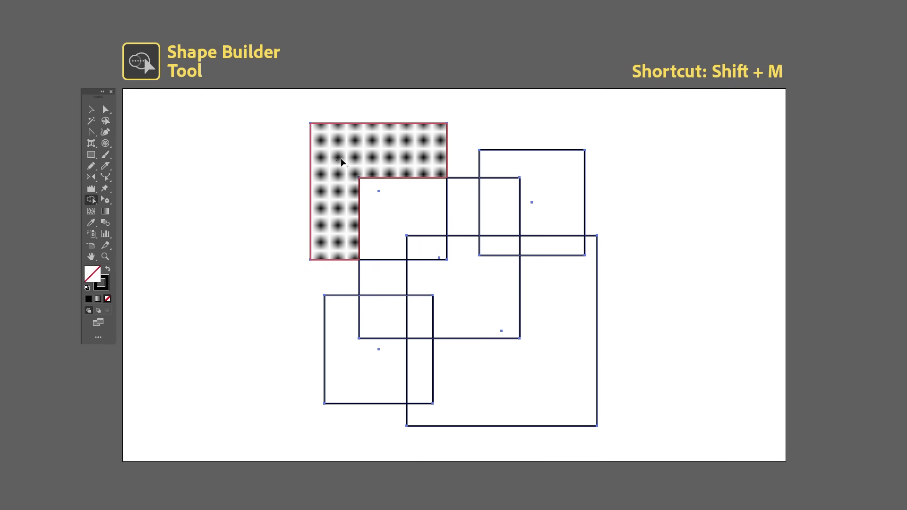
# Merge the overlapping squares with Shape Builder, joining the two left squares, the middle regions, and the upper-right square with the largest one
pyautogui.moveTo(396, 183); pyautogui.dragTo(405, 216)
pyautogui.moveTo(421, 254)
pyautogui.mouseDown()
pyautogui.moveTo(393, 274)
pyautogui.moveTo(357, 355)
pyautogui.mouseUp()
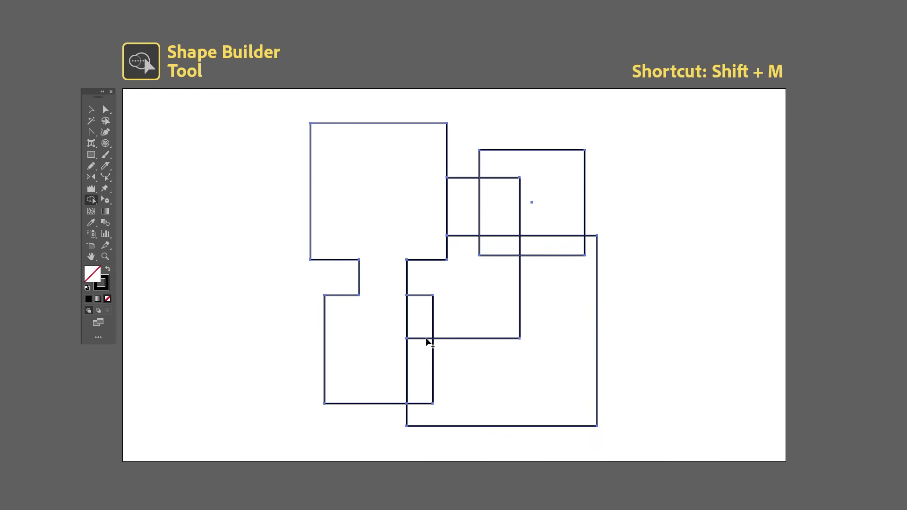
pyautogui.moveTo(421, 366)
pyautogui.mouseDown()
pyautogui.moveTo(439, 275)
pyautogui.moveTo(472, 227)
pyautogui.moveTo(497, 281)
pyautogui.moveTo(491, 288)
pyautogui.mouseUp()
pyautogui.moveTo(560, 225)
pyautogui.mouseDown()
pyautogui.moveTo(559, 360)
pyautogui.moveTo(530, 389)
pyautogui.mouseUp()
pyautogui.press('v')
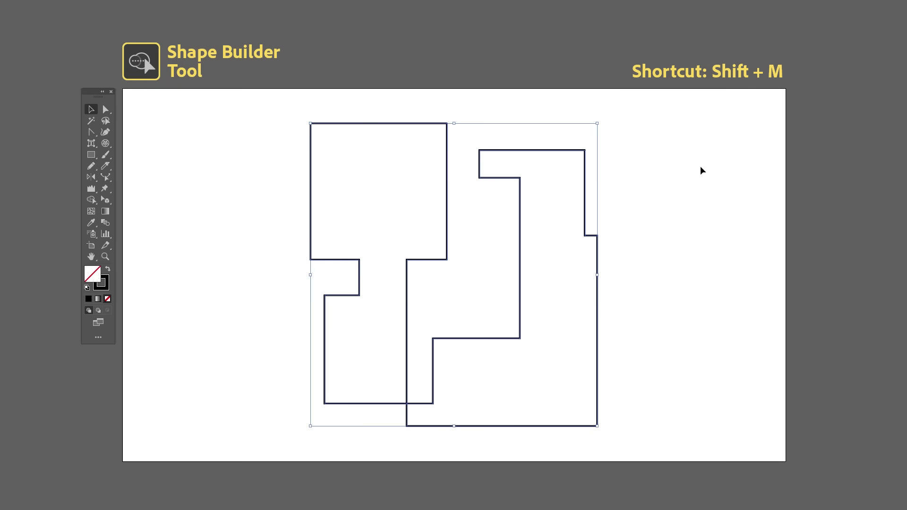
pyautogui.click(702, 171)
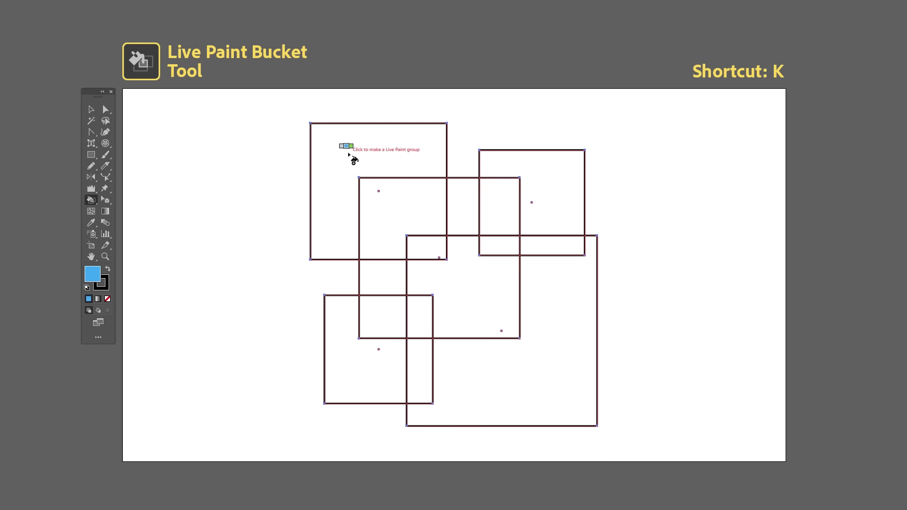
# Make the overlapping squares a Live Paint group and fill five regions blue, including the upper-left and lower-left squares' outer areas
pyautogui.click(348, 155)
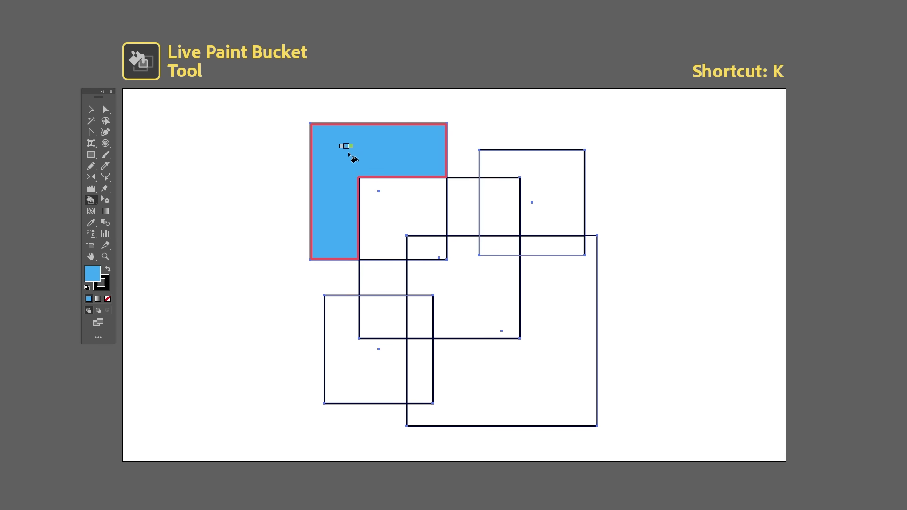
pyautogui.click(428, 243)
pyautogui.click(384, 358)
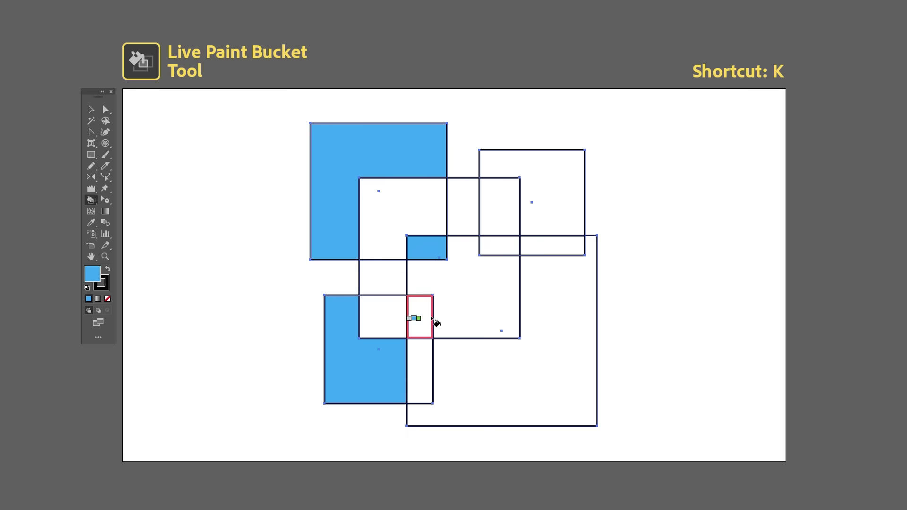
pyautogui.click(535, 247)
pyautogui.click(466, 192)
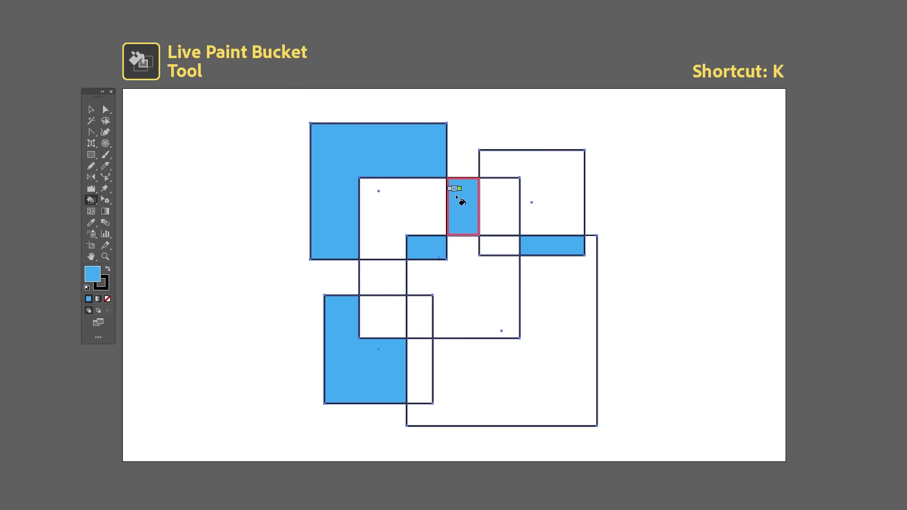
# Live-paint the upper-left and lower-left overlaps with the middle square green, and its central area and upper-right overlap orange
pyautogui.click(410, 212)
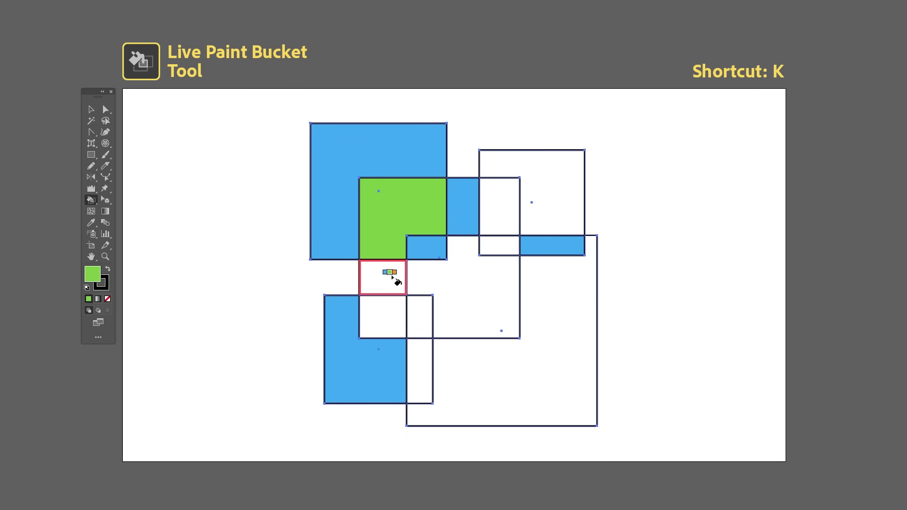
pyautogui.click(387, 327)
pyautogui.press('Right')
pyautogui.click(467, 293)
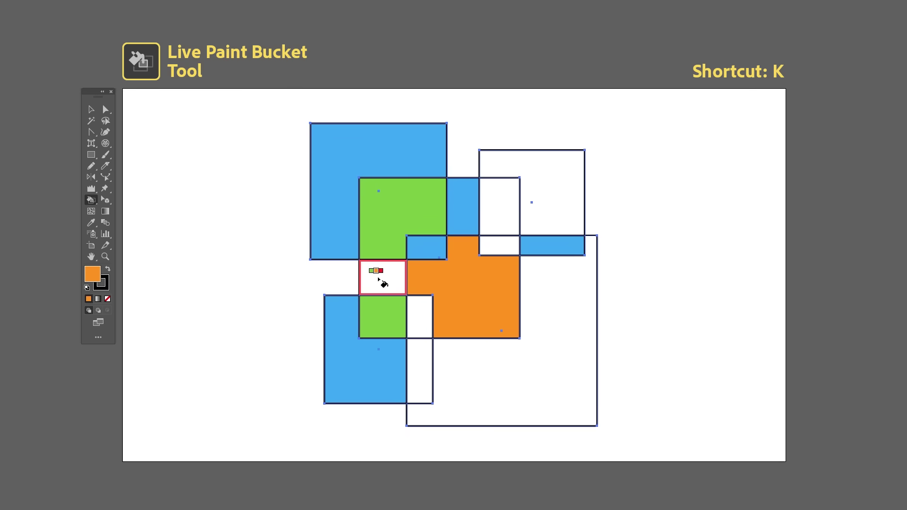
pyautogui.click(512, 207)
# Live-paint the upper-right square and the small overlap below it red, and the largest square's outer area and two left regions pink
pyautogui.press('Right')
pyautogui.click(562, 205)
pyautogui.click(500, 246)
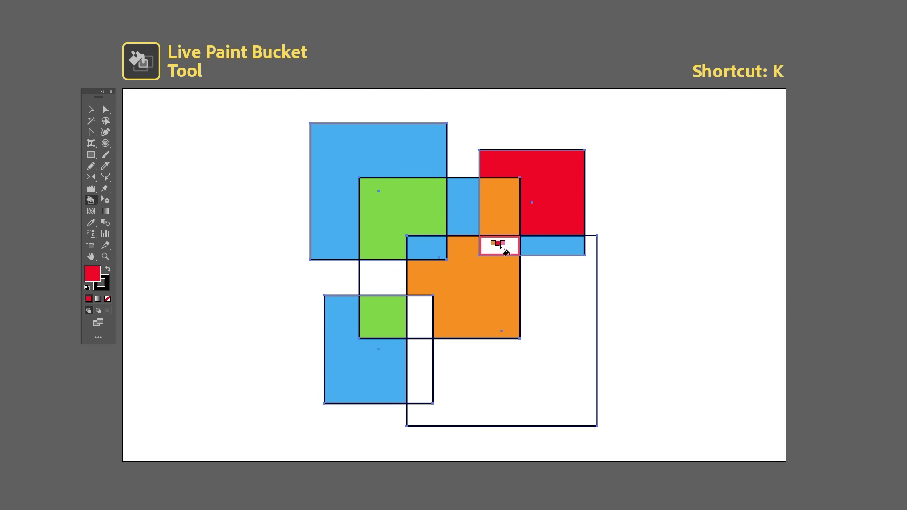
pyautogui.click(562, 325)
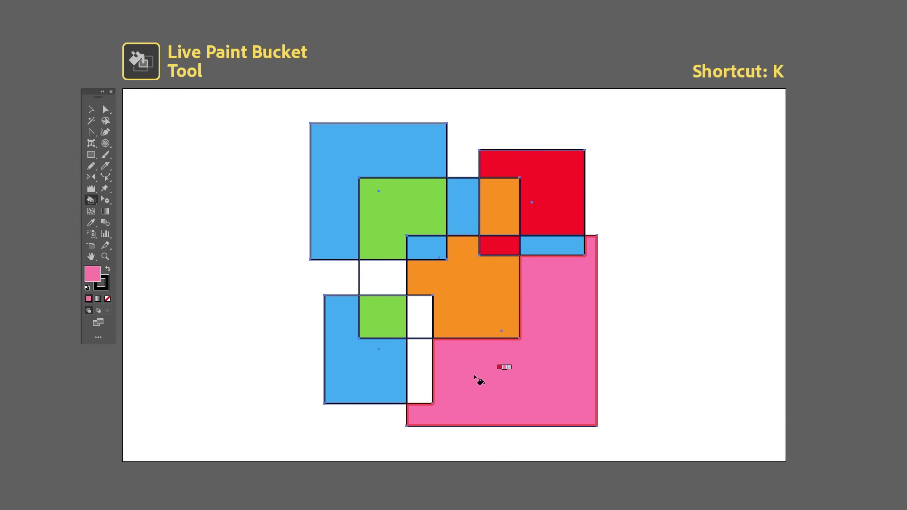
pyautogui.click(420, 359)
pyautogui.click(394, 286)
# Live-paint the small overlap between the lower-left, middle and largest squares light gray, and deselect the group
pyautogui.press('Right')
pyautogui.click(419, 318)
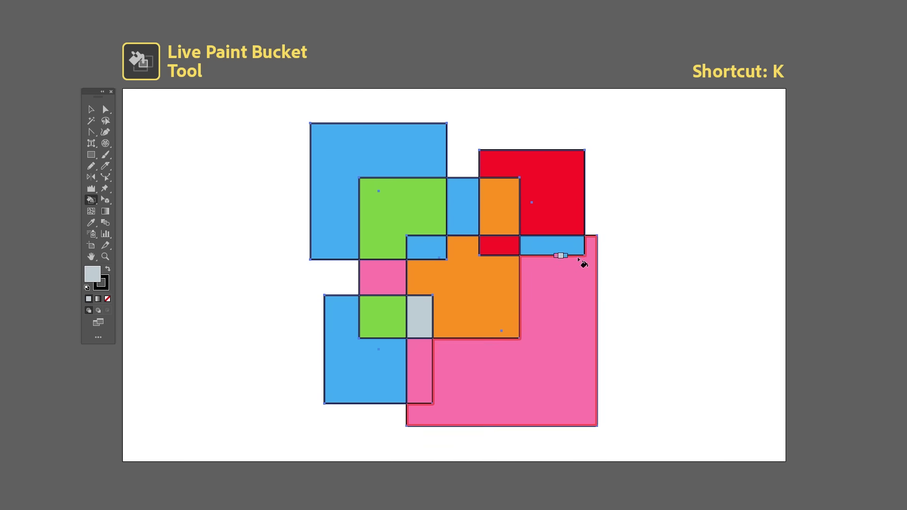
pyautogui.press('v')
pyautogui.click(670, 261)
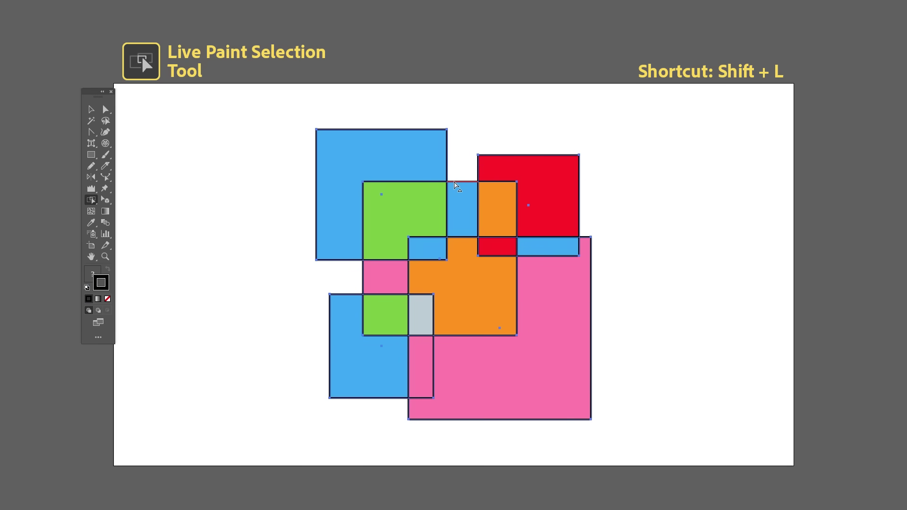
# Select several edges together with the green, orange, pink and right-hand blue faces of the painted group using Live Paint Selection
pyautogui.click(454, 181)
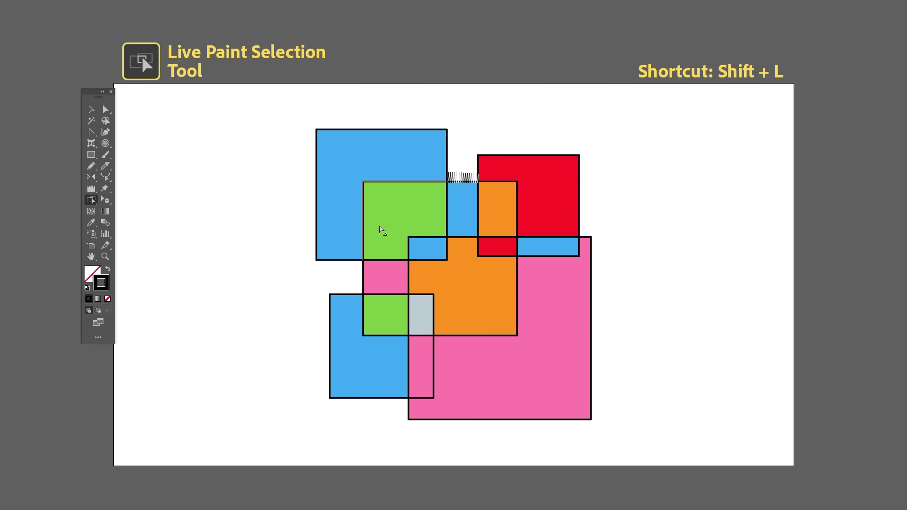
pyautogui.keyDown('shift'); pyautogui.click(381, 226); pyautogui.keyUp('shift')
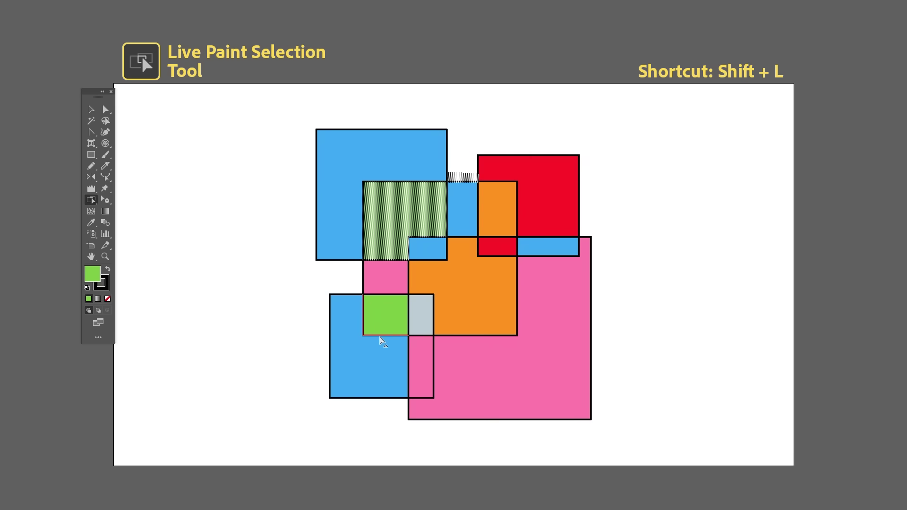
pyautogui.keyDown('shift'); pyautogui.click(382, 340); pyautogui.keyUp('shift')
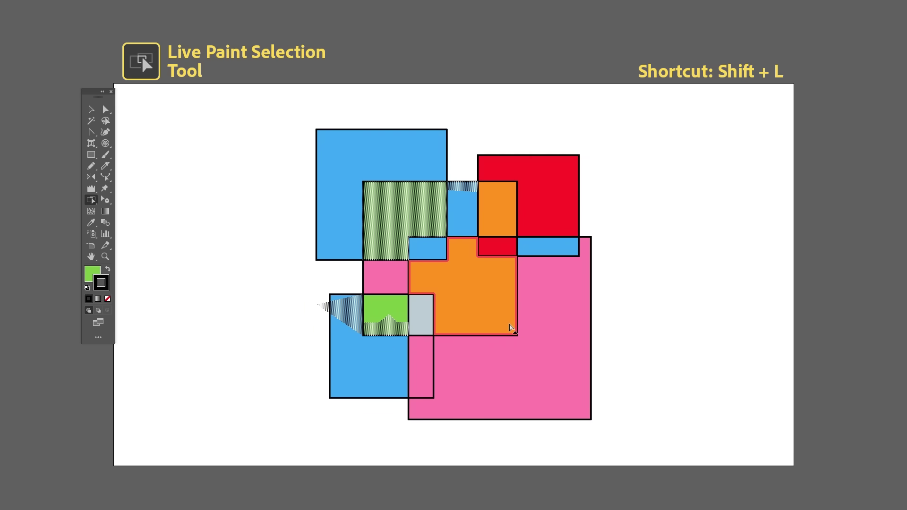
pyautogui.keyDown('shift'); pyautogui.click(511, 327); pyautogui.keyUp('shift')
pyautogui.keyDown('shift'); pyautogui.click(569, 363); pyautogui.keyUp('shift')
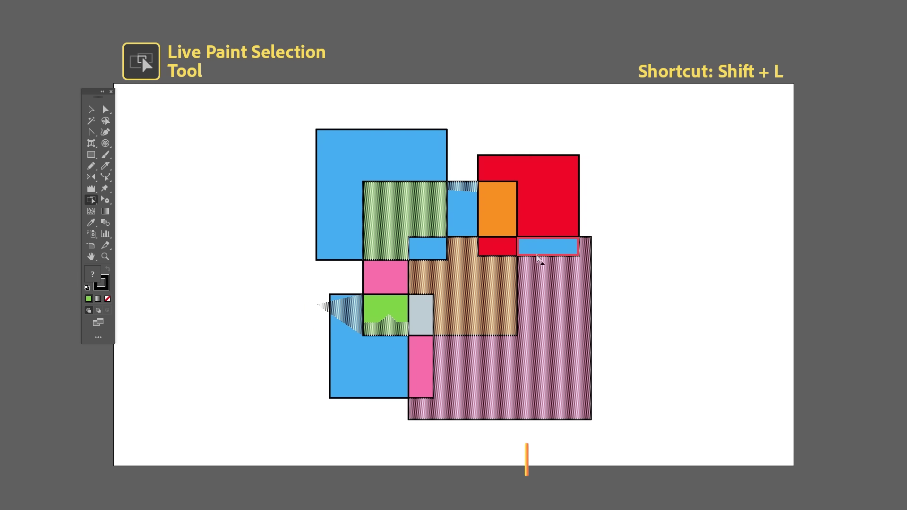
pyautogui.keyDown('shift'); pyautogui.click(538, 251); pyautogui.keyUp('shift')
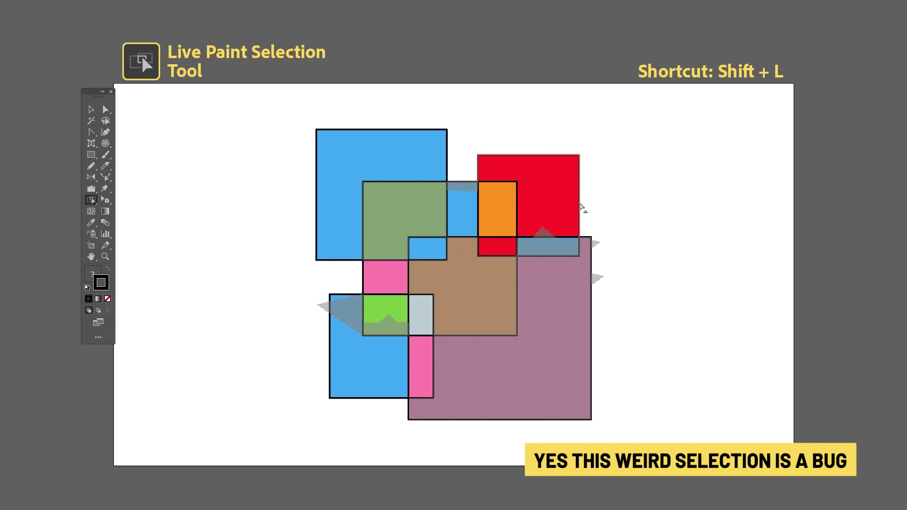
pyautogui.keyDown('shift'); pyautogui.click(581, 205); pyautogui.keyUp('shift')
pyautogui.keyDown('shift'); pyautogui.click(516, 211); pyautogui.keyUp('shift')
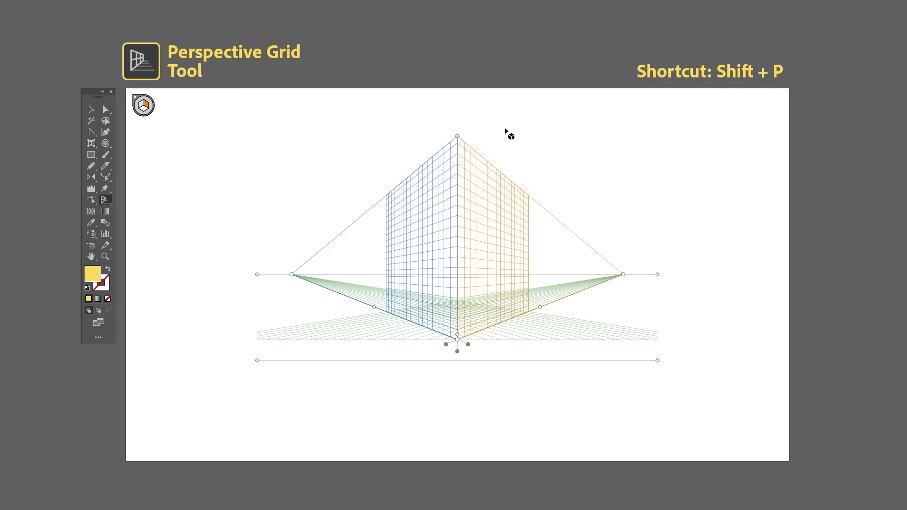
# Lower the height of the two-point perspective grid's vertical planes
pyautogui.moveTo(456, 135); pyautogui.dragTo(460, 162)
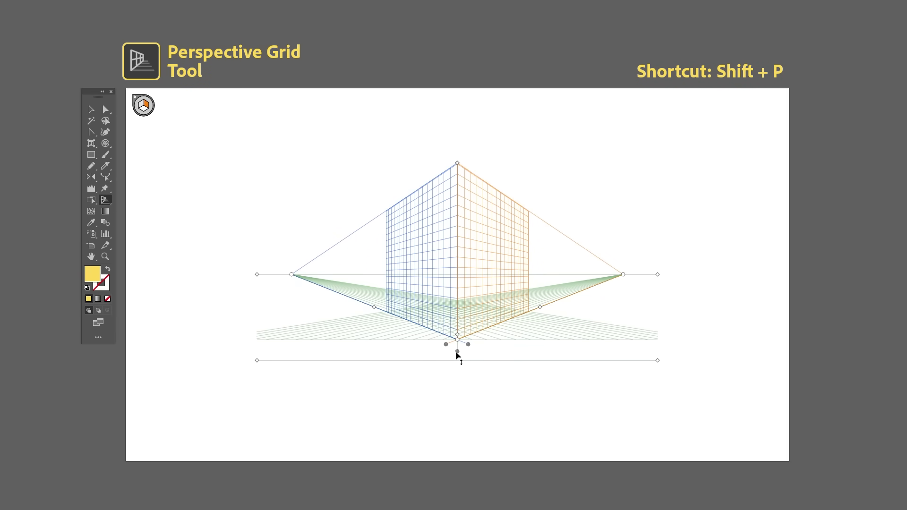
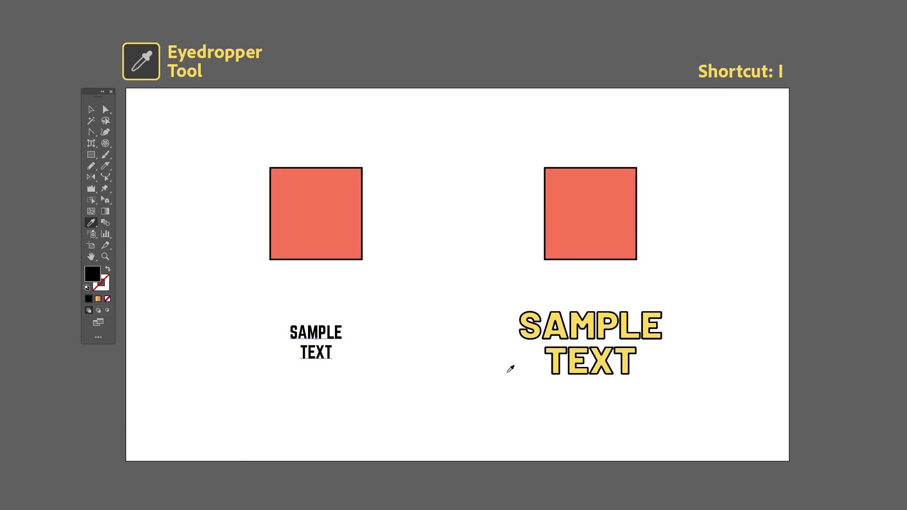
# Copy the large yellow outlined text's appearance onto the small black sample text with the Eyedropper
pyautogui.click(564, 332)
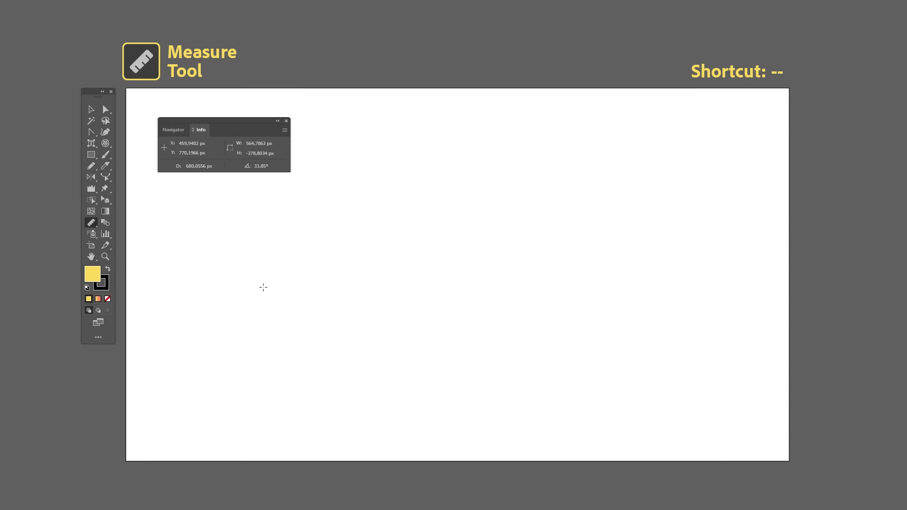
# Measure a slightly rising diagonal distance across the middle of the blank artboard
pyautogui.moveTo(403, 230); pyautogui.dragTo(570, 203)
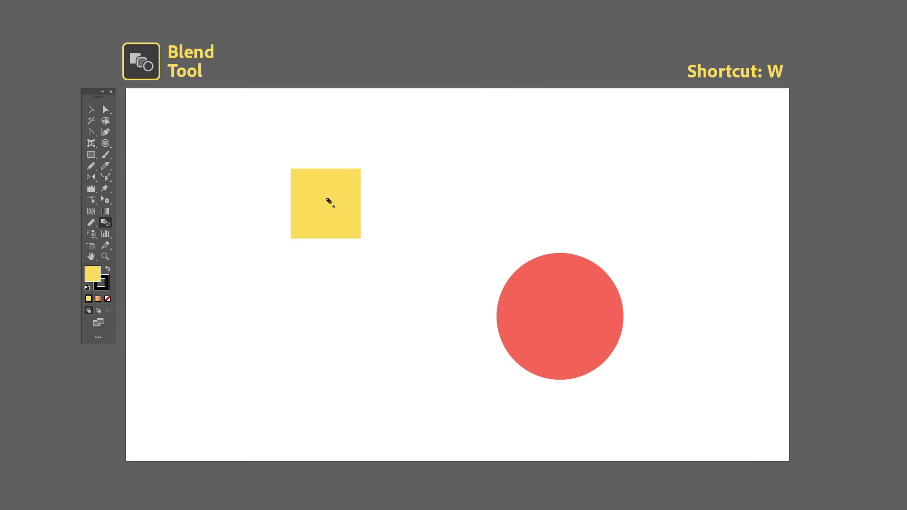
# Blend the yellow square into the red circle, and stretch the blend's circle horizontally
pyautogui.click(539, 315)
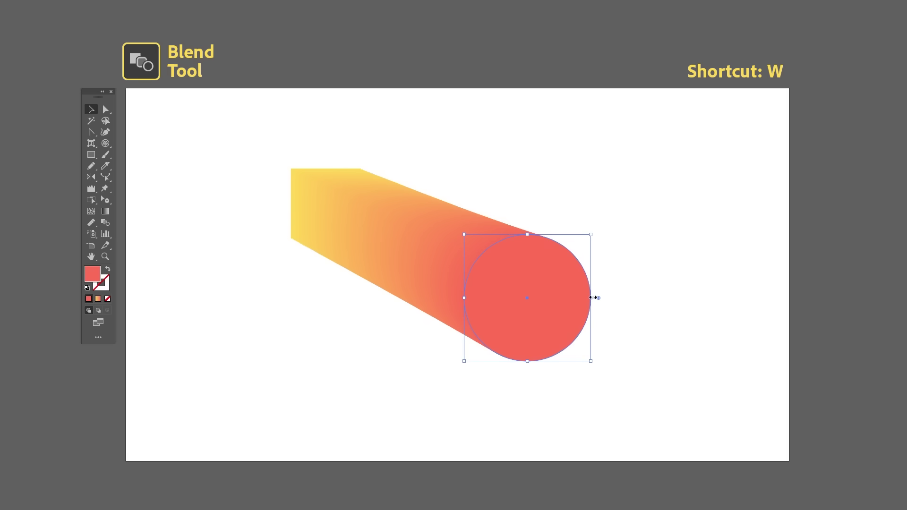
pyautogui.moveTo(592, 298)
pyautogui.mouseDown()
pyautogui.moveTo(631, 298)
pyautogui.moveTo(601, 305)
pyautogui.moveTo(690, 236)
pyautogui.moveTo(625, 310)
pyautogui.moveTo(376, 346)
pyautogui.moveTo(323, 340)
pyautogui.moveTo(517, 334)
pyautogui.moveTo(606, 319)
pyautogui.moveTo(680, 289)
pyautogui.mouseUp()
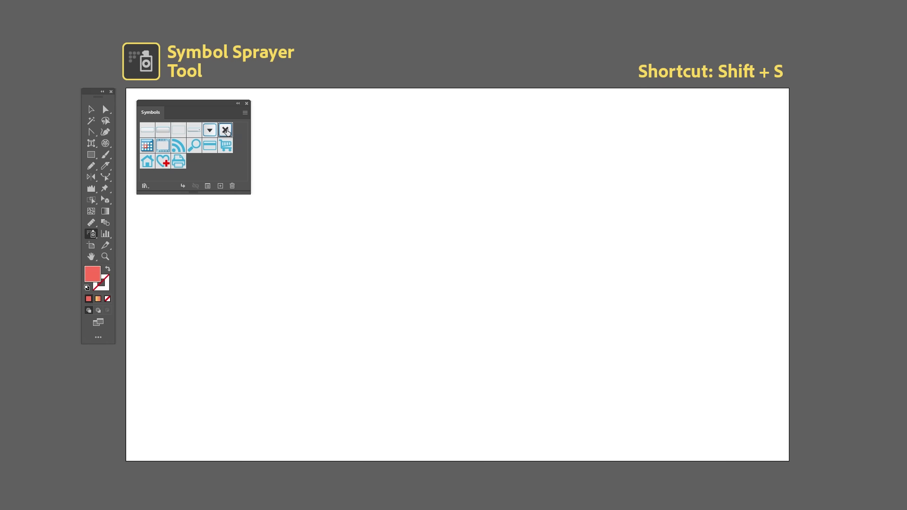
# Spray a cloud of the X-button symbol onto the artboard, enlarge the set and center it
pyautogui.moveTo(478, 225)
pyautogui.mouseDown()
pyautogui.moveTo(449, 205)
pyautogui.moveTo(442, 232)
pyautogui.moveTo(469, 218)
pyautogui.moveTo(451, 215)
pyautogui.moveTo(464, 241)
pyautogui.moveTo(486, 206)
pyautogui.moveTo(440, 214)
pyautogui.moveTo(464, 249)
pyautogui.moveTo(492, 210)
pyautogui.moveTo(436, 206)
pyautogui.moveTo(450, 250)
pyautogui.moveTo(494, 221)
pyautogui.moveTo(444, 209)
pyautogui.moveTo(425, 254)
pyautogui.moveTo(493, 239)
pyautogui.moveTo(432, 186)
pyautogui.moveTo(460, 195)
pyautogui.moveTo(410, 228)
pyautogui.moveTo(458, 263)
pyautogui.moveTo(467, 206)
pyautogui.moveTo(366, 243)
pyautogui.moveTo(437, 288)
pyautogui.moveTo(466, 246)
pyautogui.moveTo(413, 227)
pyautogui.moveTo(401, 274)
pyautogui.moveTo(439, 246)
pyautogui.moveTo(425, 264)
pyautogui.mouseUp()
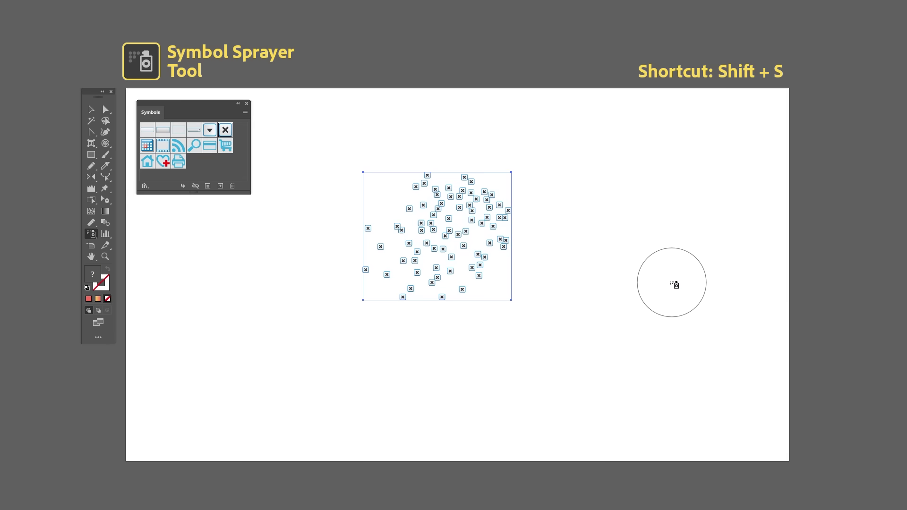
pyautogui.press('v')
pyautogui.moveTo(511, 300); pyautogui.dragTo(608, 380)
pyautogui.moveTo(465, 229); pyautogui.dragTo(481, 257)
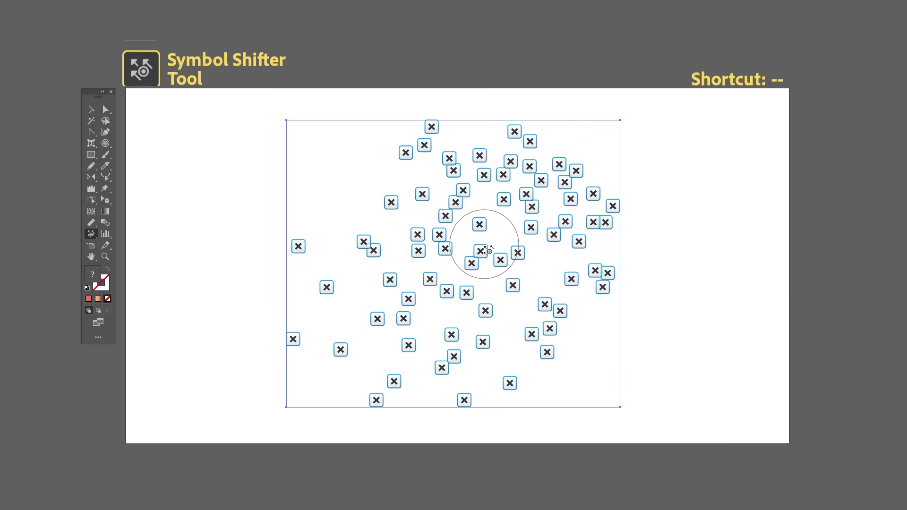
# Push symbols in the central and left parts of the set to new positions with the Symbol Shifter
pyautogui.moveTo(479, 253); pyautogui.dragTo(405, 204)
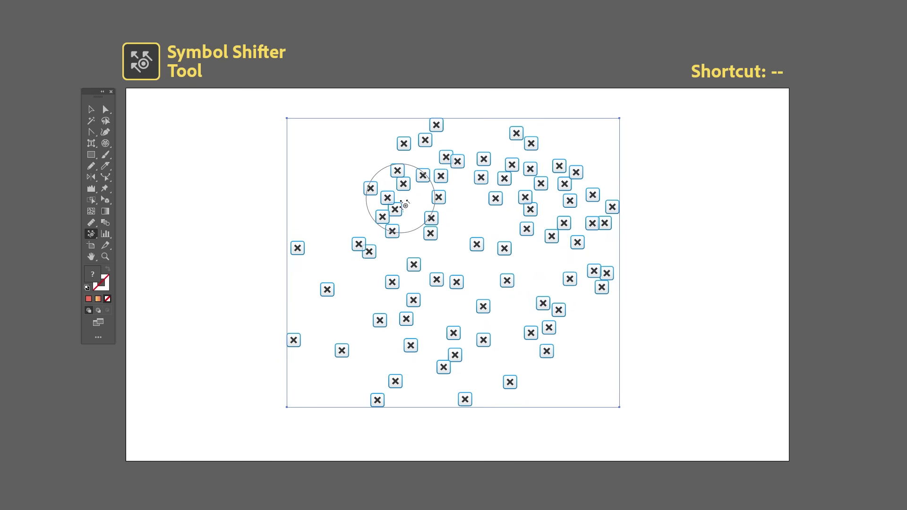
pyautogui.moveTo(414, 292); pyautogui.dragTo(349, 238)
pyautogui.moveTo(414, 179)
pyautogui.mouseDown()
pyautogui.moveTo(482, 264)
pyautogui.moveTo(496, 177)
pyautogui.moveTo(572, 251)
pyautogui.moveTo(541, 328)
pyautogui.moveTo(448, 288)
pyautogui.moveTo(443, 313)
pyautogui.moveTo(412, 352)
pyautogui.moveTo(465, 316)
pyautogui.mouseUp()
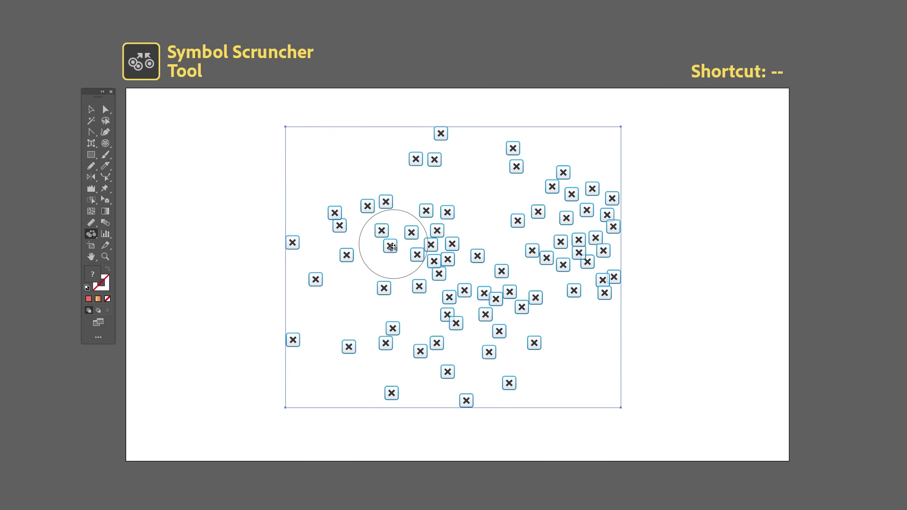
# Pull the symbols in the central, lower and right areas of the set closer together with the Symbol Scruncher
pyautogui.moveTo(391, 246); pyautogui.dragTo(478, 283)
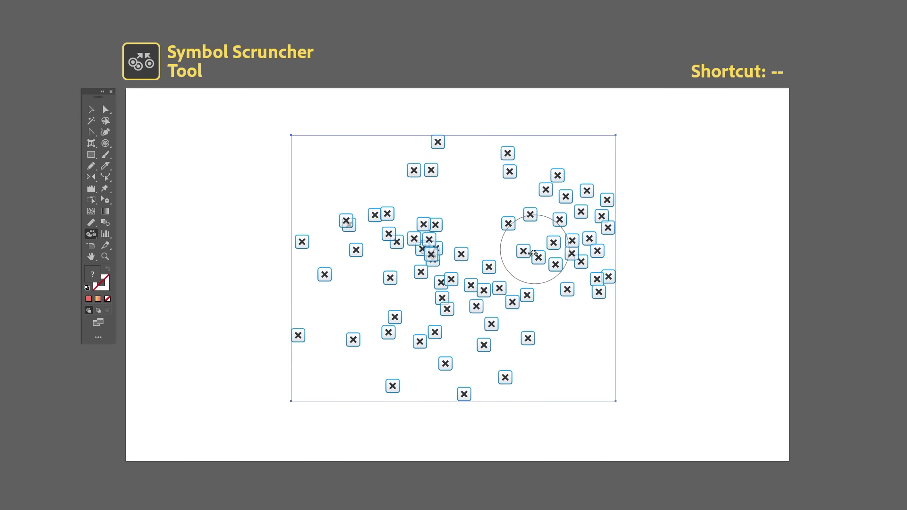
pyautogui.moveTo(533, 253); pyautogui.dragTo(528, 250)
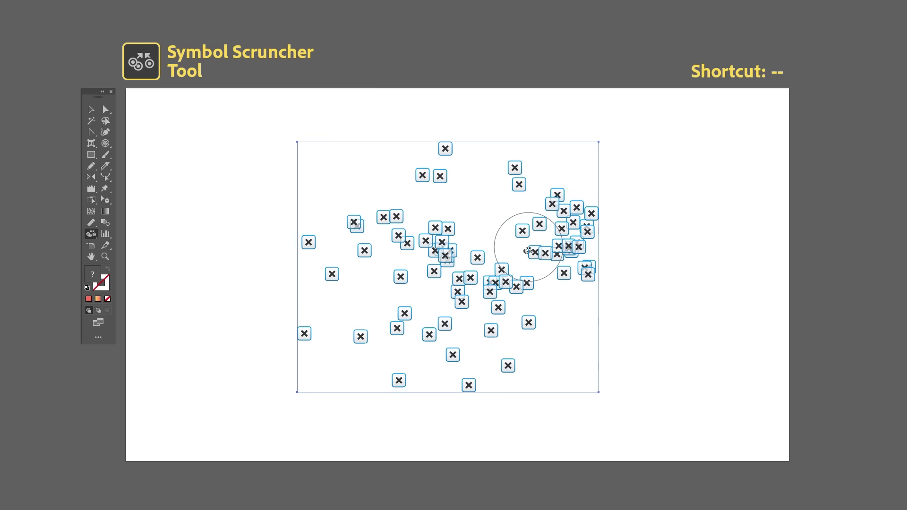
pyautogui.moveTo(488, 331); pyautogui.dragTo(478, 287)
pyautogui.moveTo(449, 261); pyautogui.dragTo(445, 260)
pyautogui.moveTo(585, 241); pyautogui.dragTo(591, 246)
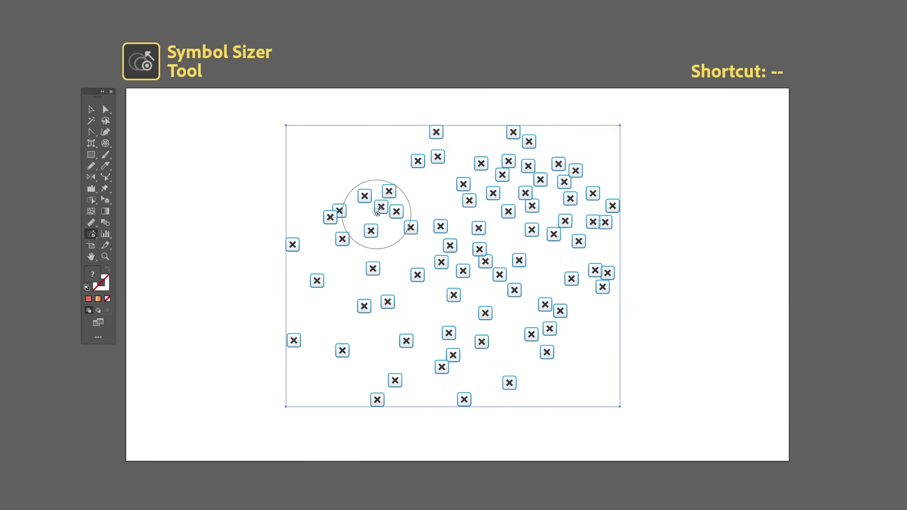
# Resize symbols with the Symbol Sizer, making the upper-left, central and lower-left ones the largest
pyautogui.moveTo(377, 213); pyautogui.dragTo(380, 208)
pyautogui.moveTo(538, 194); pyautogui.dragTo(538, 230)
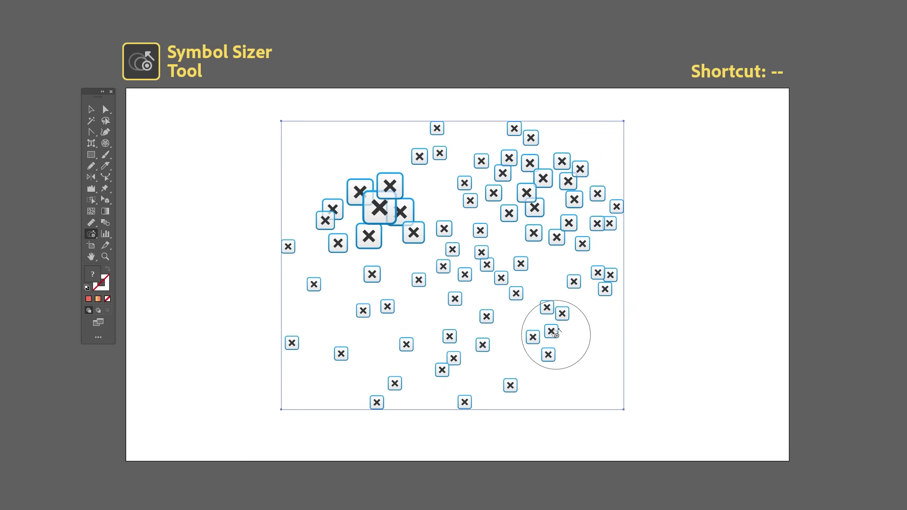
pyautogui.moveTo(556, 334); pyautogui.dragTo(558, 337)
pyautogui.moveTo(460, 302); pyautogui.dragTo(461, 300)
pyautogui.moveTo(354, 325); pyautogui.dragTo(378, 309)
pyautogui.moveTo(365, 193)
pyautogui.mouseDown()
pyautogui.moveTo(361, 200)
pyautogui.moveTo(540, 188)
pyautogui.moveTo(551, 279)
pyautogui.moveTo(519, 355)
pyautogui.moveTo(457, 309)
pyautogui.moveTo(425, 198)
pyautogui.moveTo(357, 241)
pyautogui.mouseUp()
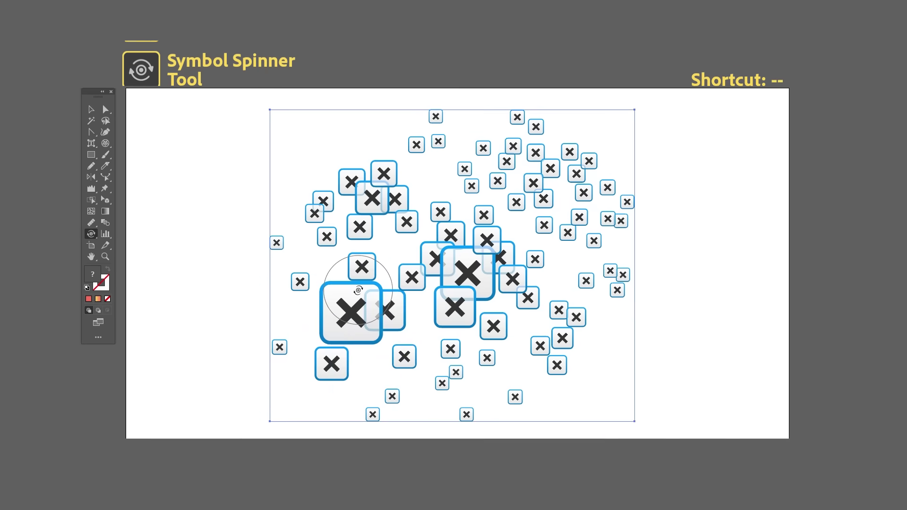
# Rotate symbols across the whole set to varied angles with the Symbol Spinner
pyautogui.moveTo(354, 331); pyautogui.dragTo(342, 329)
pyautogui.moveTo(353, 237)
pyautogui.mouseDown()
pyautogui.moveTo(358, 210)
pyautogui.moveTo(465, 213)
pyautogui.moveTo(515, 170)
pyautogui.moveTo(547, 220)
pyautogui.moveTo(534, 231)
pyautogui.moveTo(531, 289)
pyautogui.moveTo(465, 234)
pyautogui.moveTo(512, 168)
pyautogui.moveTo(567, 203)
pyautogui.mouseUp()
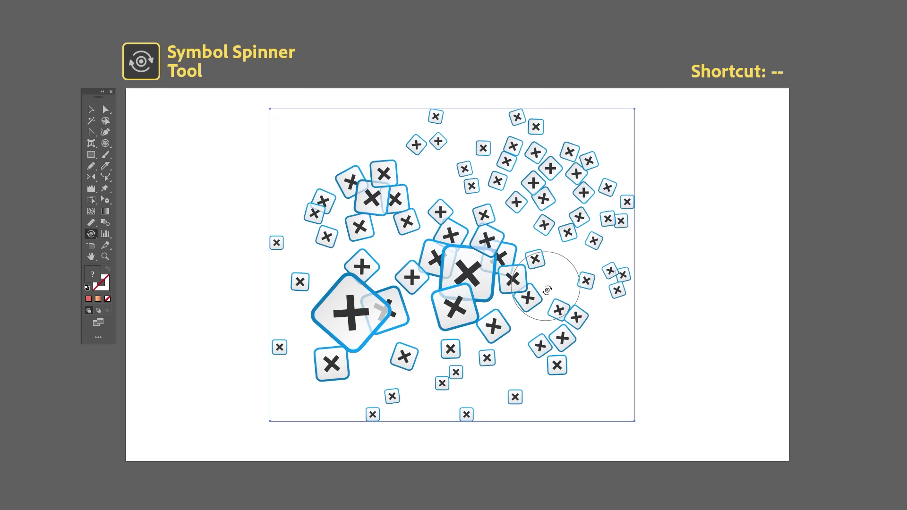
pyautogui.moveTo(543, 295)
pyautogui.mouseDown()
pyautogui.moveTo(522, 344)
pyautogui.moveTo(468, 341)
pyautogui.moveTo(428, 289)
pyautogui.moveTo(468, 373)
pyautogui.mouseUp()
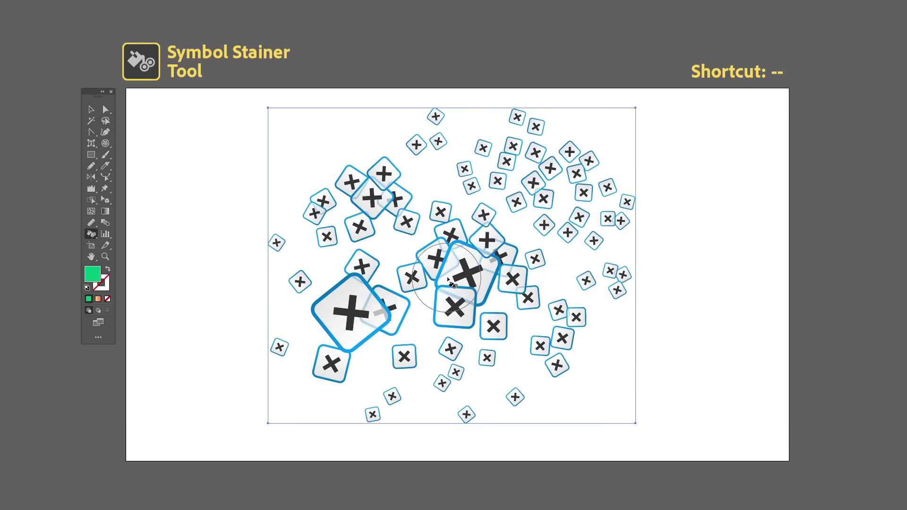
# Stain the central, upper-right and left symbols green, and the upper-middle and lower ones light orange
pyautogui.moveTo(449, 282)
pyautogui.mouseDown()
pyautogui.moveTo(477, 254)
pyautogui.moveTo(491, 289)
pyautogui.moveTo(550, 278)
pyautogui.moveTo(570, 211)
pyautogui.moveTo(560, 161)
pyautogui.moveTo(511, 157)
pyautogui.moveTo(468, 203)
pyautogui.mouseUp()
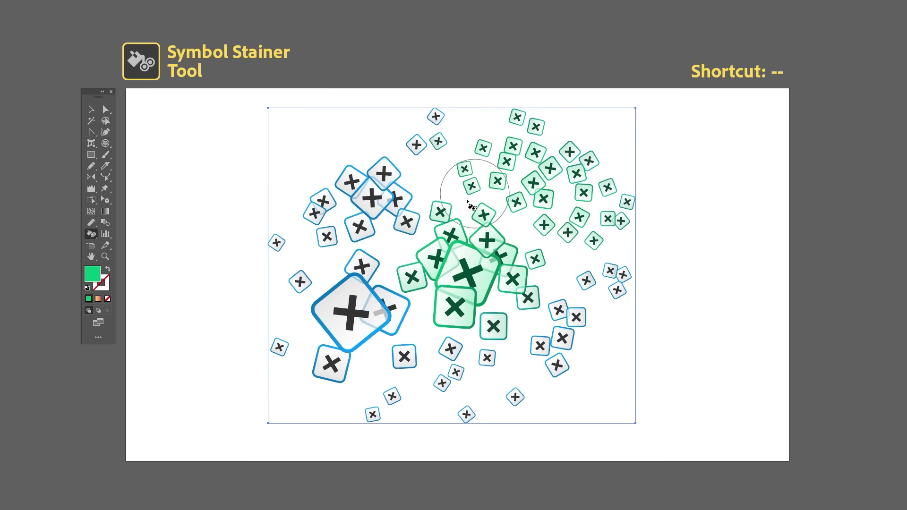
pyautogui.moveTo(364, 212); pyautogui.dragTo(361, 196)
pyautogui.moveTo(345, 374); pyautogui.dragTo(346, 373)
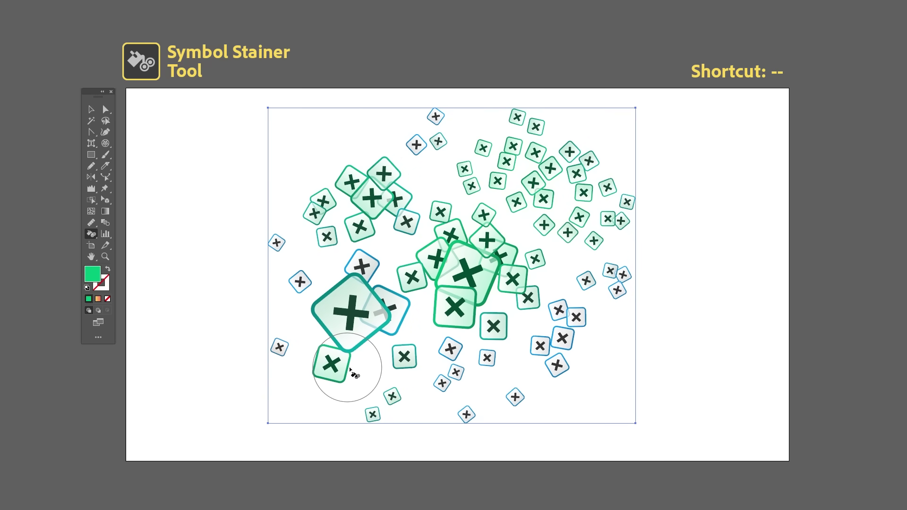
pyautogui.moveTo(502, 193)
pyautogui.mouseDown()
pyautogui.moveTo(456, 152)
pyautogui.moveTo(454, 199)
pyautogui.mouseUp()
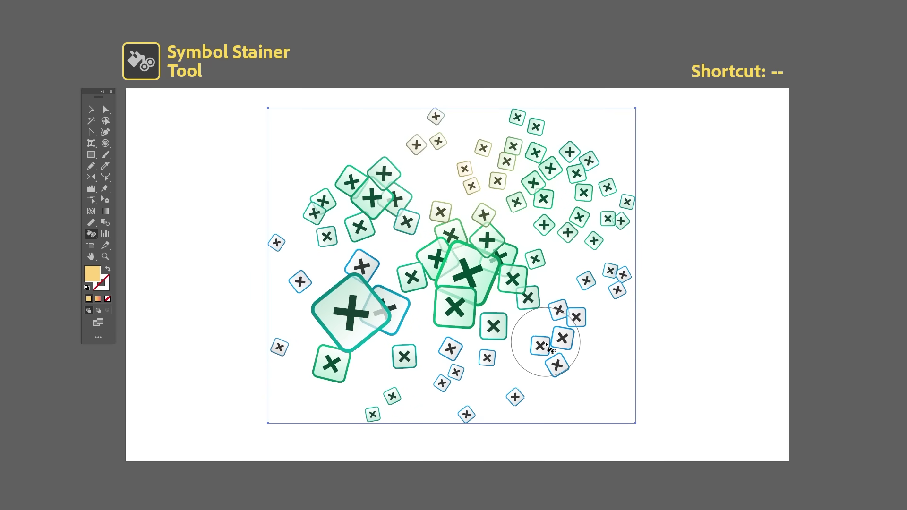
pyautogui.moveTo(547, 347)
pyautogui.mouseDown()
pyautogui.moveTo(552, 391)
pyautogui.moveTo(474, 425)
pyautogui.moveTo(435, 373)
pyautogui.moveTo(434, 386)
pyautogui.moveTo(393, 408)
pyautogui.moveTo(378, 388)
pyautogui.moveTo(383, 296)
pyautogui.moveTo(387, 322)
pyautogui.moveTo(393, 309)
pyautogui.moveTo(318, 248)
pyautogui.moveTo(298, 255)
pyautogui.moveTo(407, 246)
pyautogui.mouseUp()
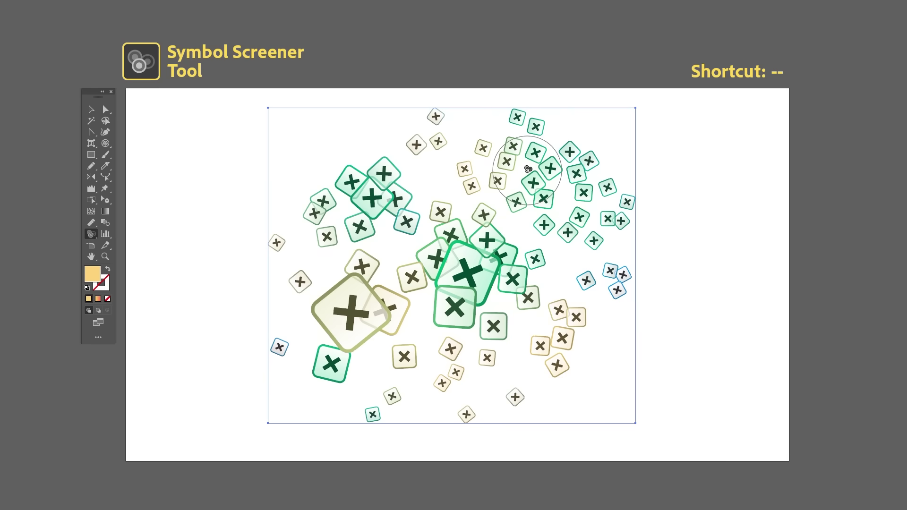
# Fade the upper-right, central, upper-left and large lower-left symbols with the Symbol Screener
pyautogui.moveTo(528, 169)
pyautogui.mouseDown()
pyautogui.moveTo(530, 228)
pyautogui.moveTo(601, 273)
pyautogui.moveTo(569, 309)
pyautogui.mouseUp()
pyautogui.moveTo(453, 288); pyautogui.dragTo(451, 293)
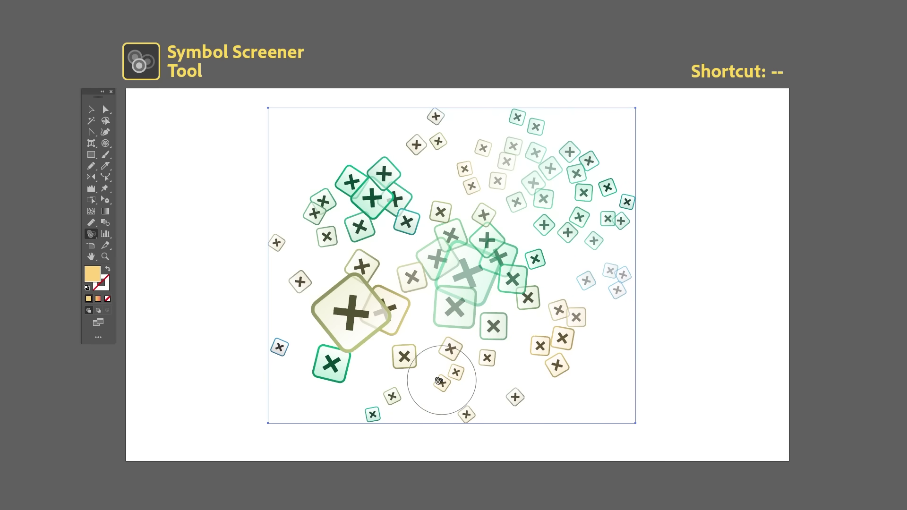
pyautogui.moveTo(384, 185); pyautogui.dragTo(374, 188)
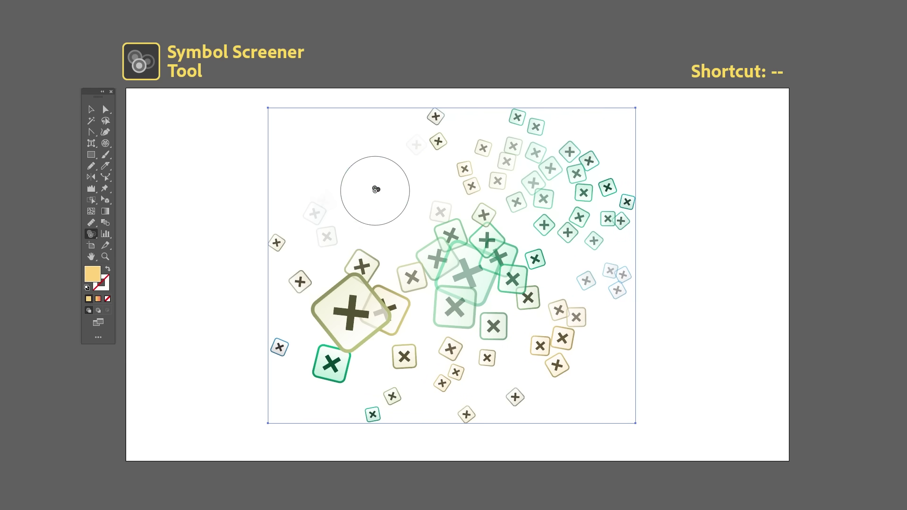
pyautogui.click(328, 276)
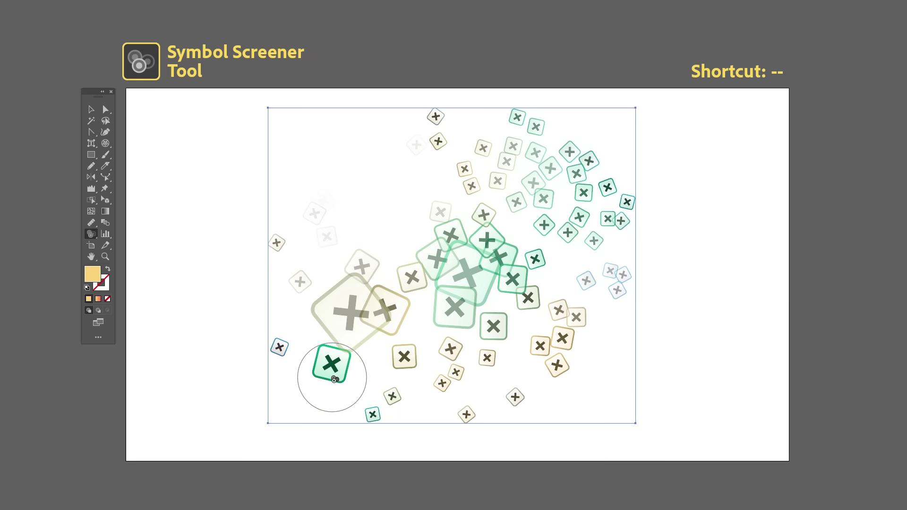
pyautogui.moveTo(446, 385); pyautogui.dragTo(456, 380)
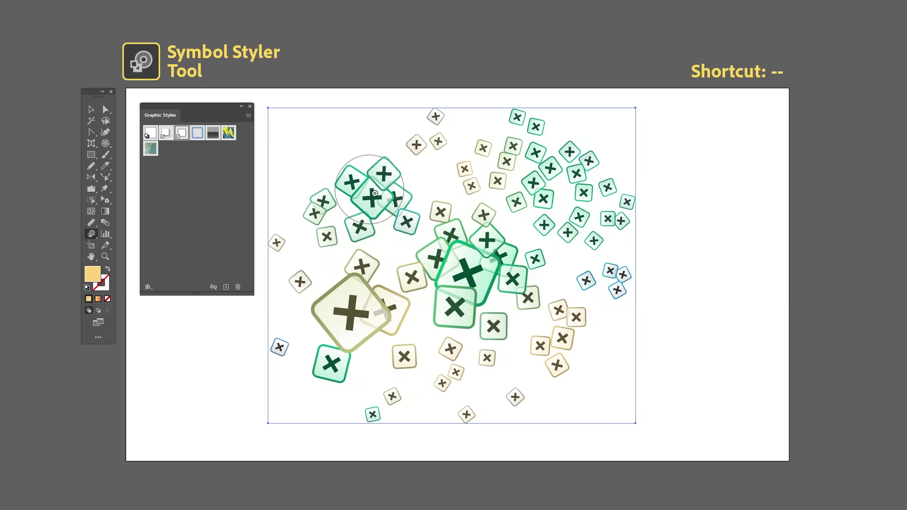
# Apply graphic styles to the symbols across the upper-left, right, central and lower areas with the Symbol Styler
pyautogui.moveTo(373, 191); pyautogui.dragTo(376, 193)
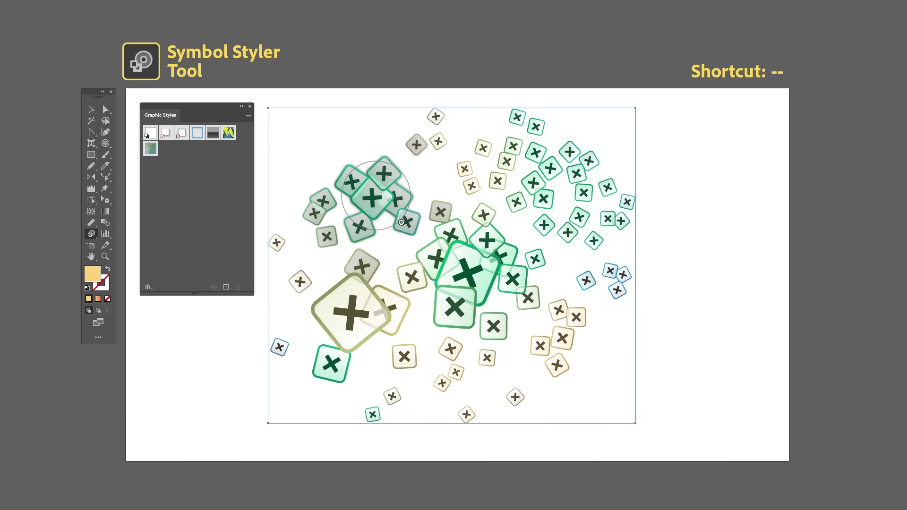
pyautogui.moveTo(565, 194)
pyautogui.mouseDown()
pyautogui.moveTo(609, 312)
pyautogui.moveTo(589, 347)
pyautogui.moveTo(590, 406)
pyautogui.mouseUp()
pyautogui.moveTo(488, 391)
pyautogui.mouseDown()
pyautogui.moveTo(465, 323)
pyautogui.moveTo(476, 291)
pyautogui.moveTo(458, 284)
pyautogui.moveTo(460, 317)
pyautogui.moveTo(497, 298)
pyautogui.mouseUp()
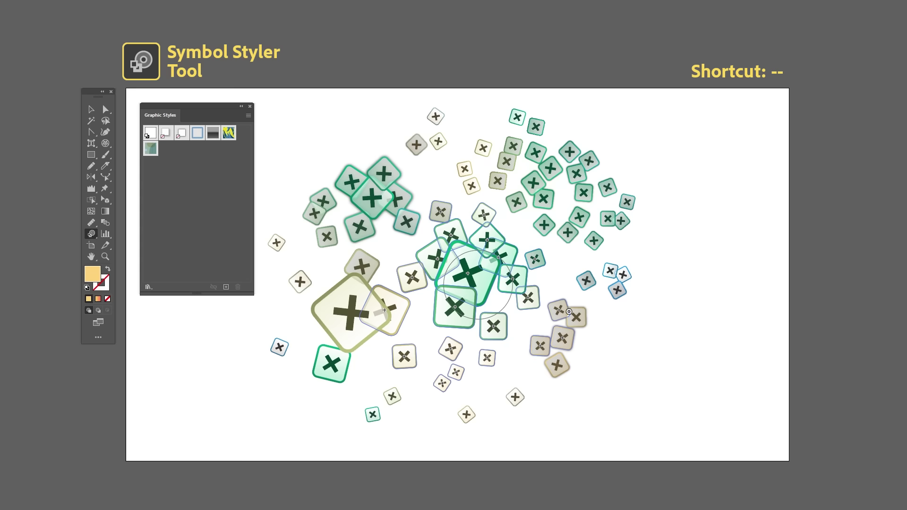
pyautogui.moveTo(568, 312); pyautogui.dragTo(642, 332)
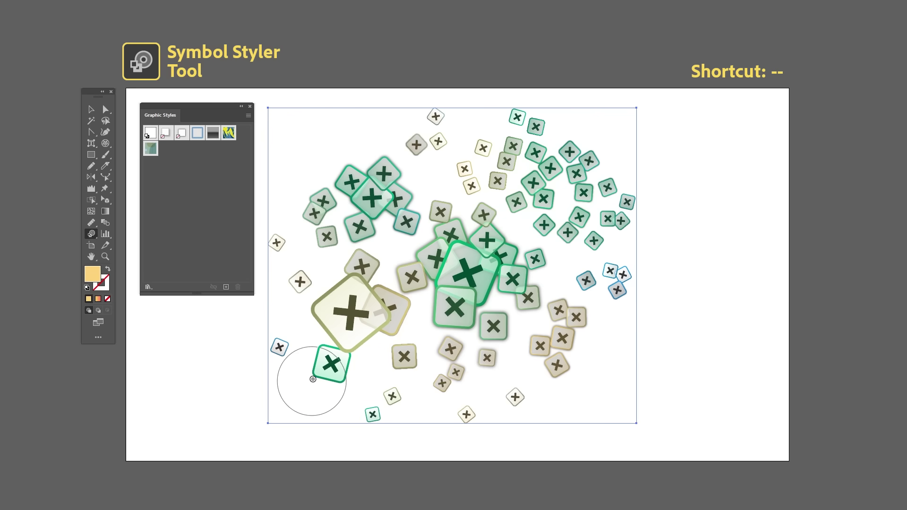
pyautogui.moveTo(313, 379)
pyautogui.mouseDown()
pyautogui.moveTo(337, 350)
pyautogui.moveTo(323, 308)
pyautogui.moveTo(328, 339)
pyautogui.moveTo(373, 380)
pyautogui.moveTo(398, 380)
pyautogui.moveTo(393, 424)
pyautogui.moveTo(638, 394)
pyautogui.moveTo(650, 372)
pyautogui.mouseUp()
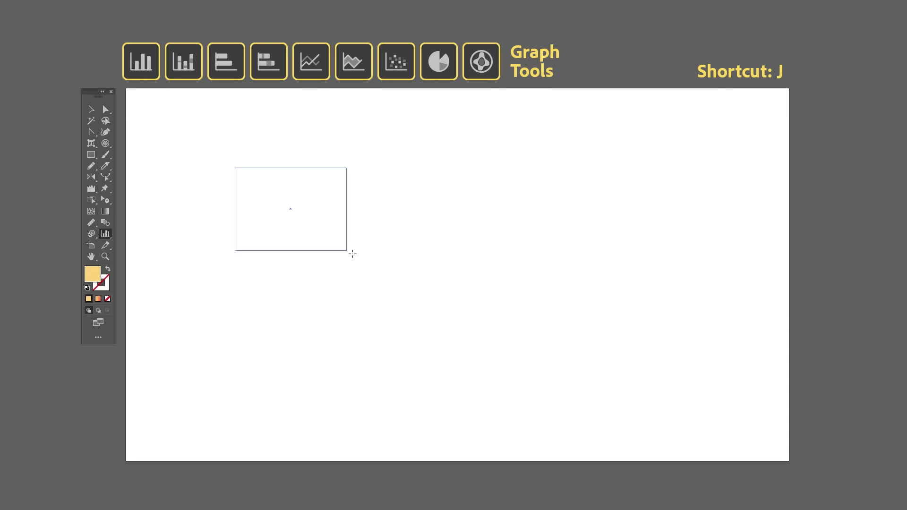
# Draw a column graph across the middle of the artboard and apply its data
pyautogui.moveTo(352, 254); pyautogui.dragTo(589, 359)
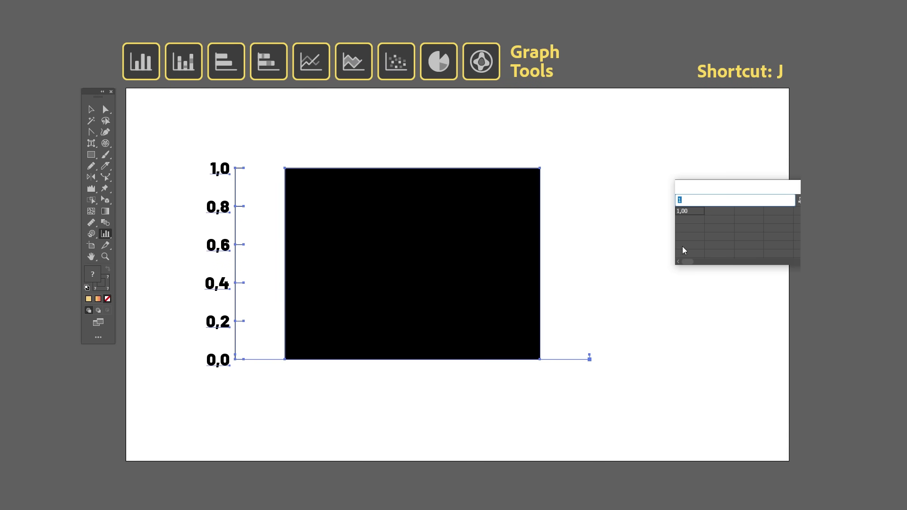
pyautogui.press('KP_Enter')
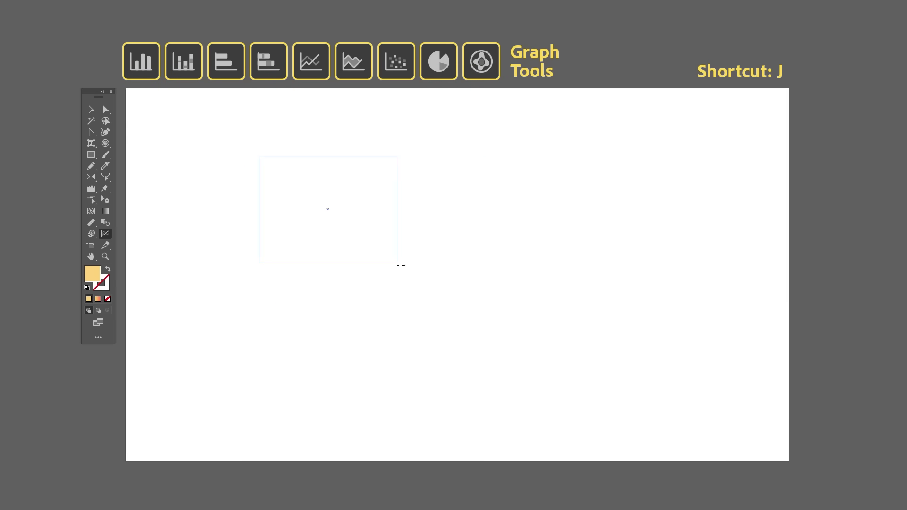
# Draw a line graph, paste data beginning 10, 15, 5, 25, 30, 12, apply it and deselect the graph
pyautogui.moveTo(399, 263); pyautogui.dragTo(650, 387)
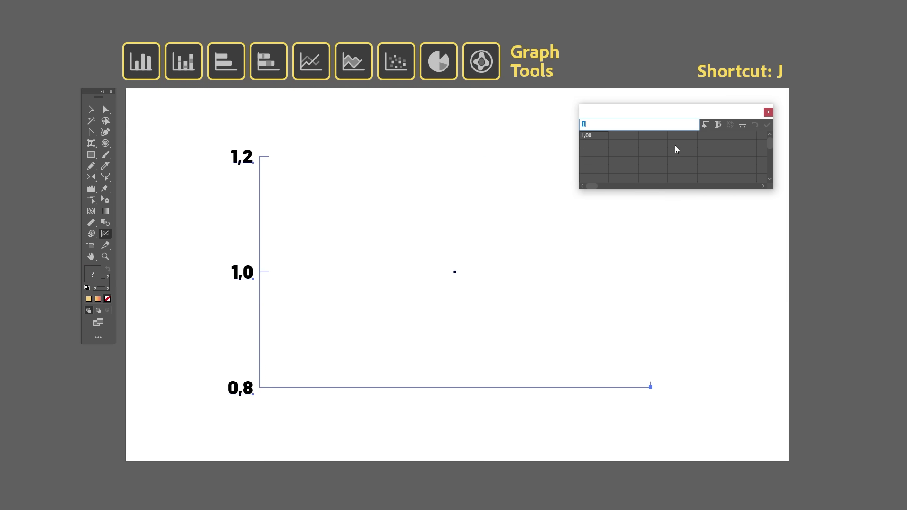
pyautogui.hotkey('ctrl', 'v')
pyautogui.click(730, 124)
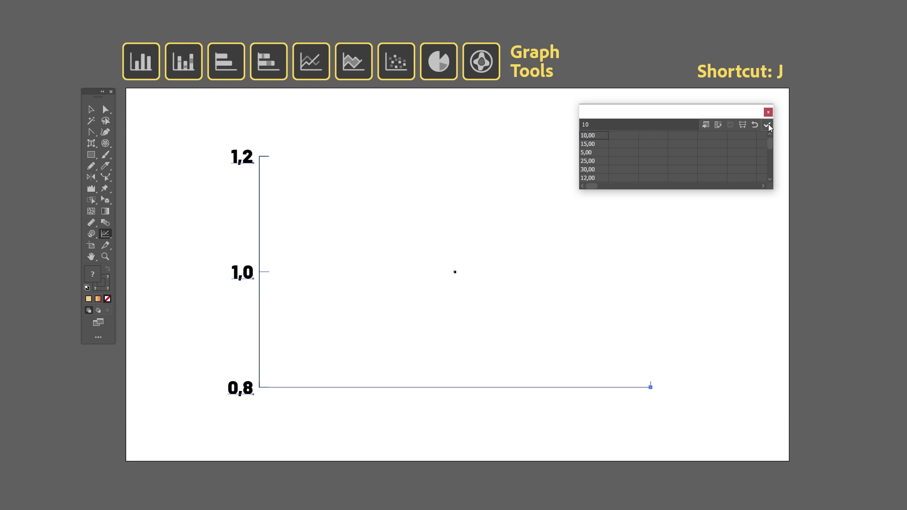
pyautogui.click(768, 124)
pyautogui.click(768, 112)
pyautogui.press('v')
pyautogui.click(682, 203)
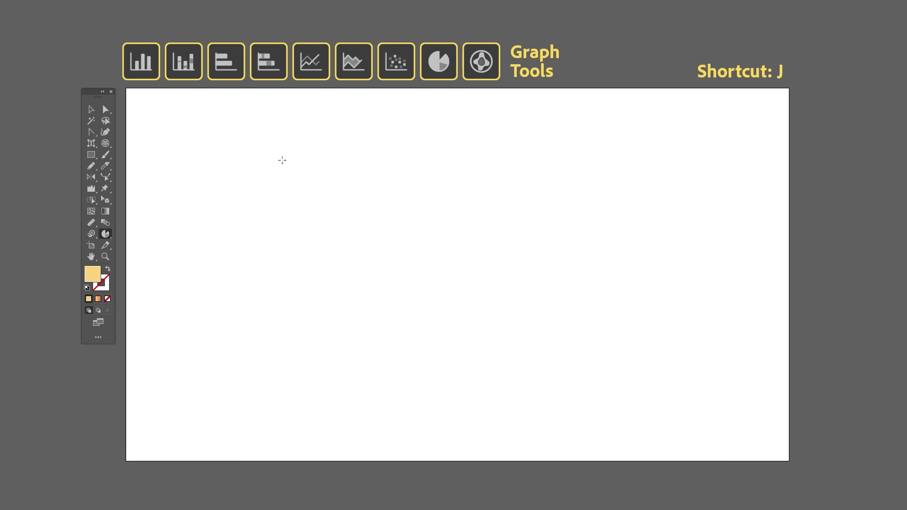
# Draw a pie graph in the middle of the artboard, apply the data 10, 15, 5, 25, 30, 12 and deselect it
pyautogui.moveTo(284, 160); pyautogui.dragTo(548, 425)
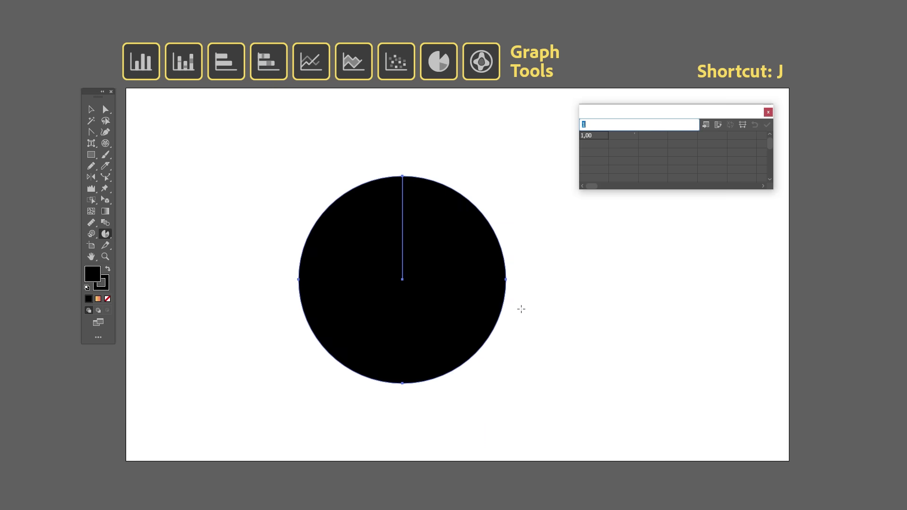
pyautogui.click(767, 124)
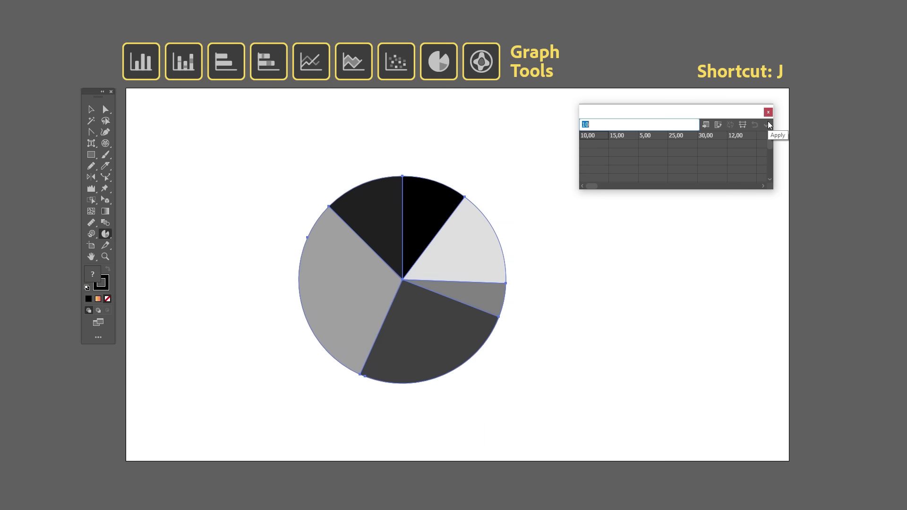
pyautogui.click(768, 112)
pyautogui.press('v')
pyautogui.click(699, 150)
# Draw a horizontal bar graph across the middle of the artboard, apply the data 10, 15, 5, 25, 30, 12 and deselect it
pyautogui.moveTo(256, 149); pyautogui.dragTo(582, 366)
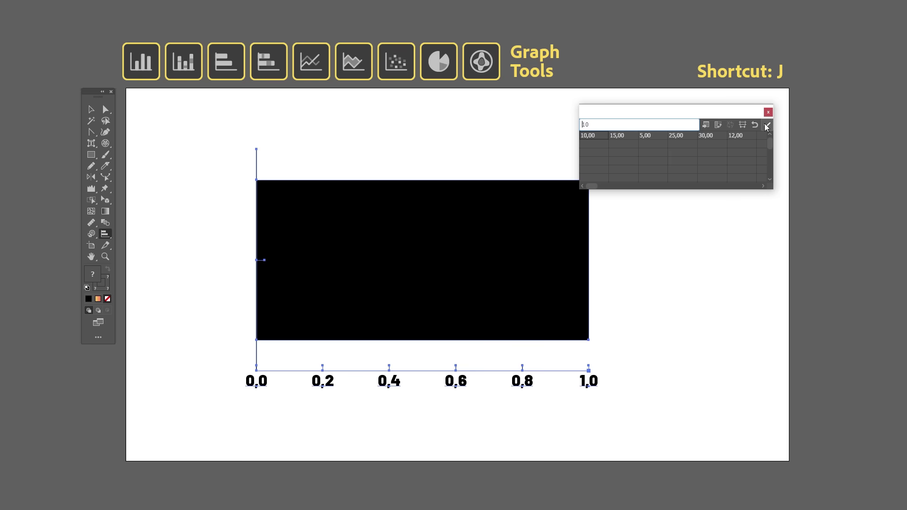
pyautogui.click(766, 125)
pyautogui.click(768, 112)
pyautogui.press('v')
pyautogui.click(607, 124)
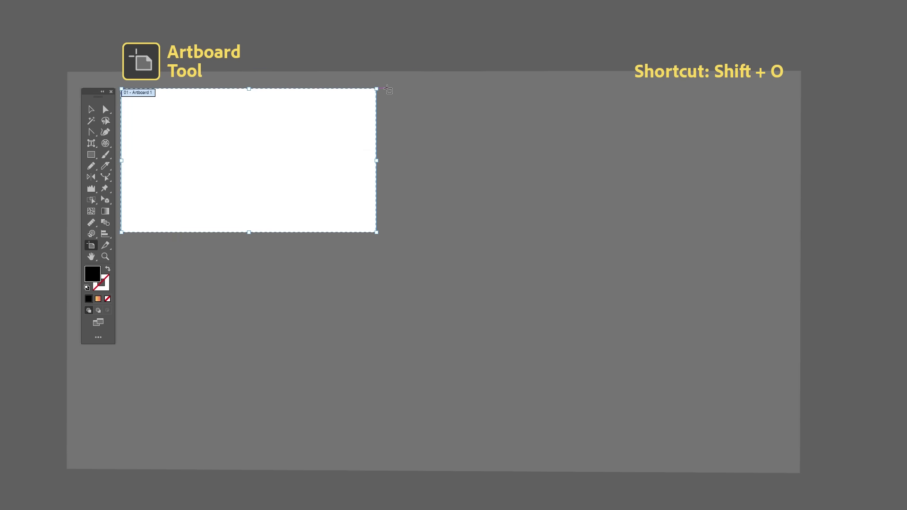
# Draw a second artboard beside the first with the Artboard tool and move it diagonally down to the right
pyautogui.moveTo(387, 89); pyautogui.dragTo(549, 230)
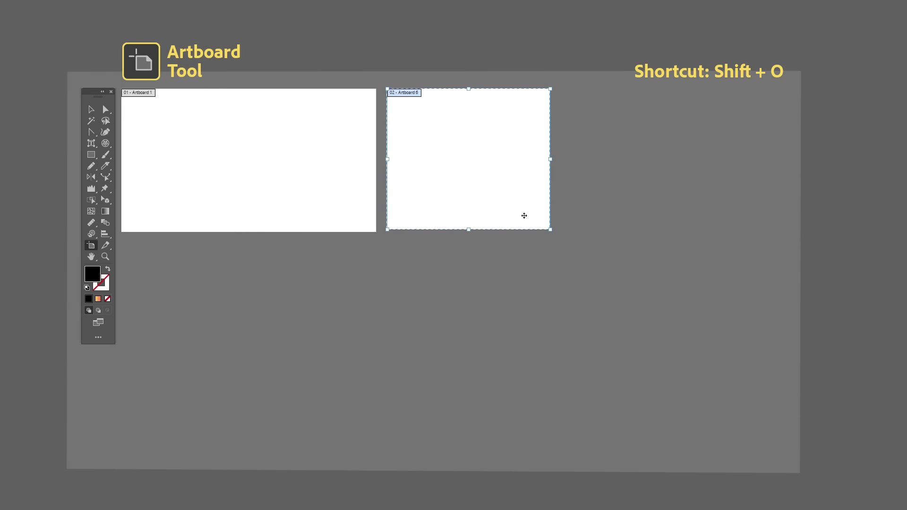
pyautogui.moveTo(477, 145); pyautogui.dragTo(642, 369)
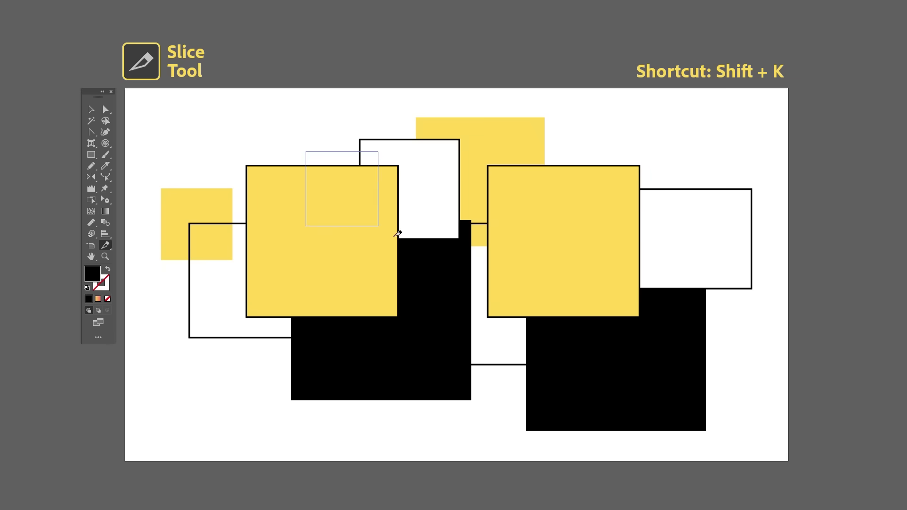
# Draw a slice across the middle of the overlapping squares and fit the whole sliced artwork in the Save for Web preview
pyautogui.moveTo(396, 235); pyautogui.dragTo(584, 373)
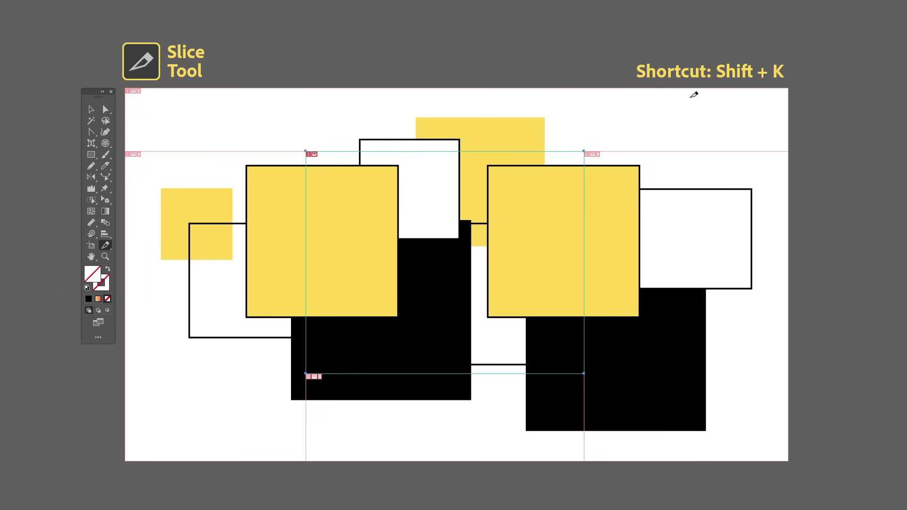
pyautogui.hotkey('ctrl', 'alt', 'shift', 's')
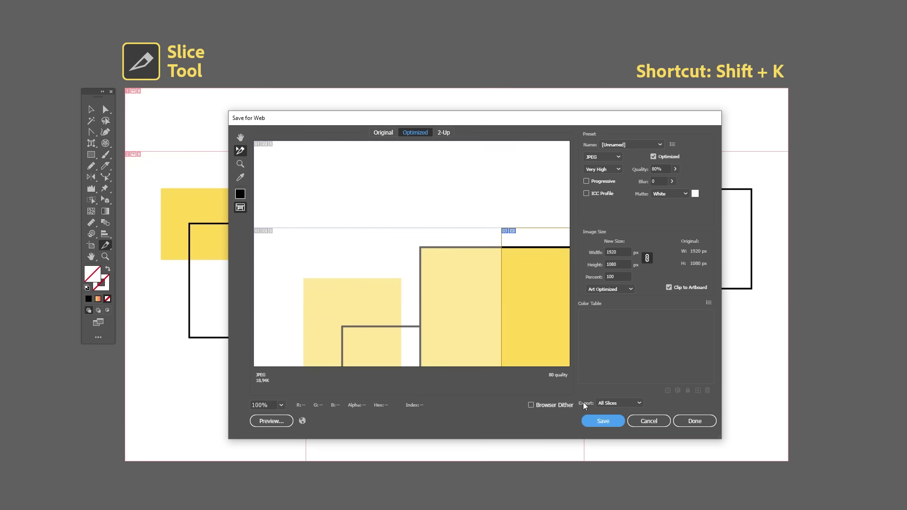
pyautogui.click(282, 405)
pyautogui.click(299, 395)
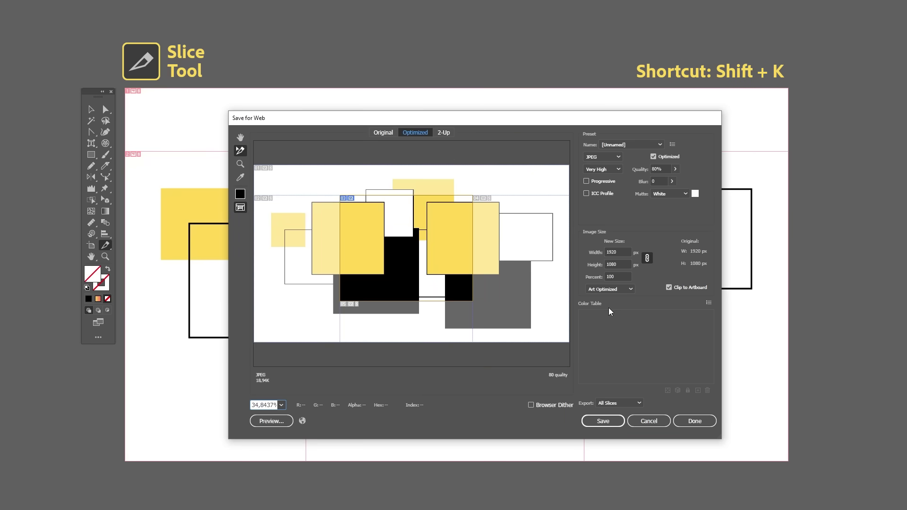
# Select the individual slices one after another in the Save for Web preview
pyautogui.click(503, 220)
pyautogui.click(416, 317)
pyautogui.click(277, 297)
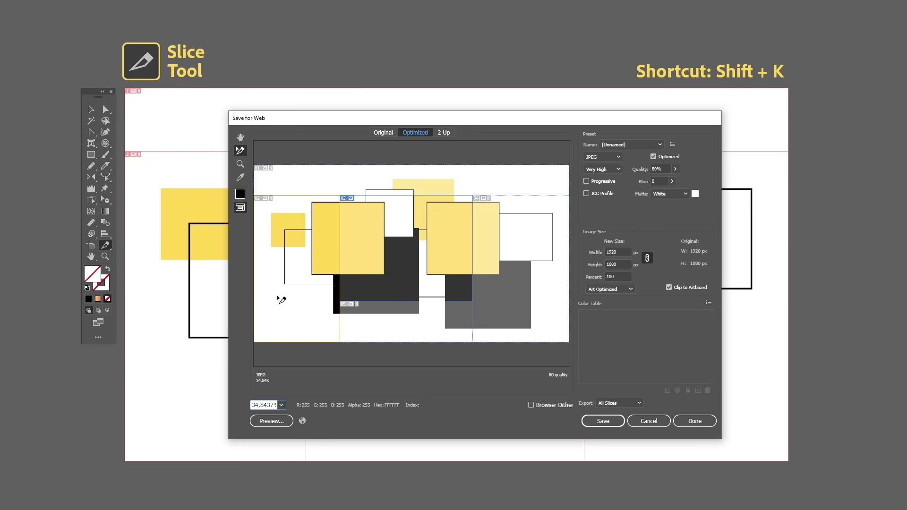
pyautogui.click(304, 190)
pyautogui.click(435, 251)
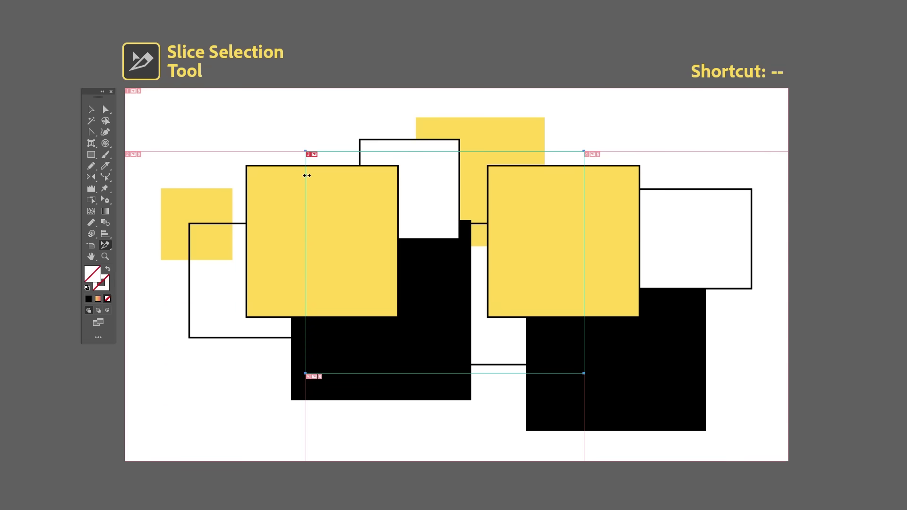
# Resize the central slice with the Slice Selection tool, shifting its left edge outward, its bottom edge up and its right edge inward
pyautogui.moveTo(359, 227); pyautogui.dragTo(304, 221)
pyautogui.moveTo(449, 374); pyautogui.dragTo(450, 319)
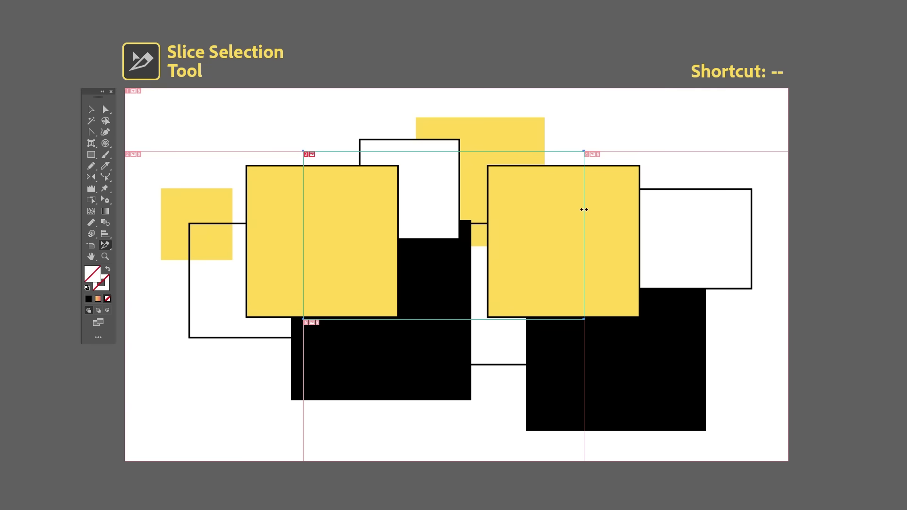
pyautogui.moveTo(483, 213); pyautogui.dragTo(450, 213)
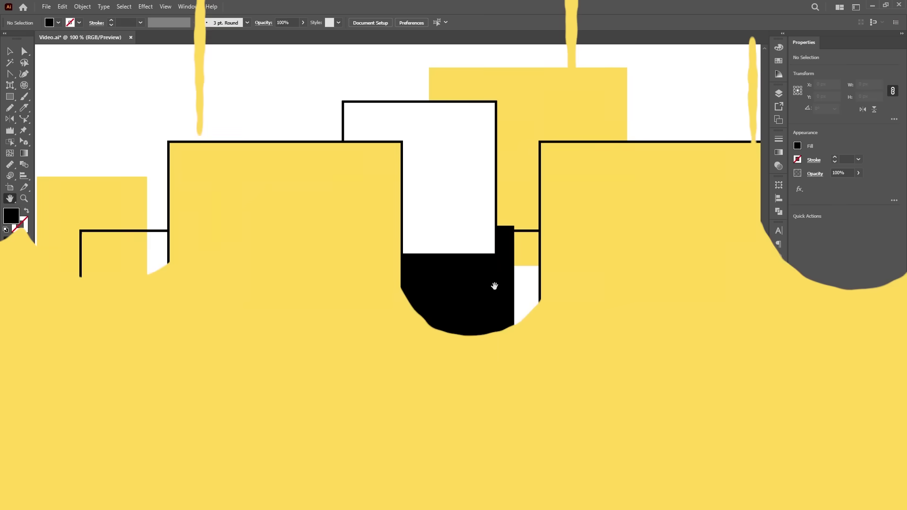
# Pan back and forth across the squares artwork with the Hand tool, alternating with the Selection tool
pyautogui.moveTo(494, 286); pyautogui.dragTo(422, 264)
pyautogui.moveTo(587, 150); pyautogui.dragTo(372, 233)
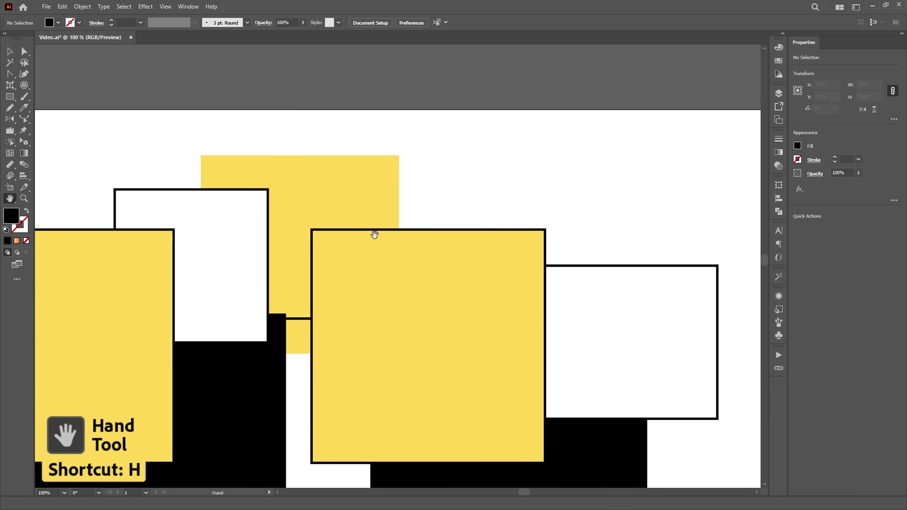
pyautogui.moveTo(201, 366); pyautogui.dragTo(558, 203)
pyautogui.moveTo(627, 346); pyautogui.dragTo(417, 362)
pyautogui.press('v')
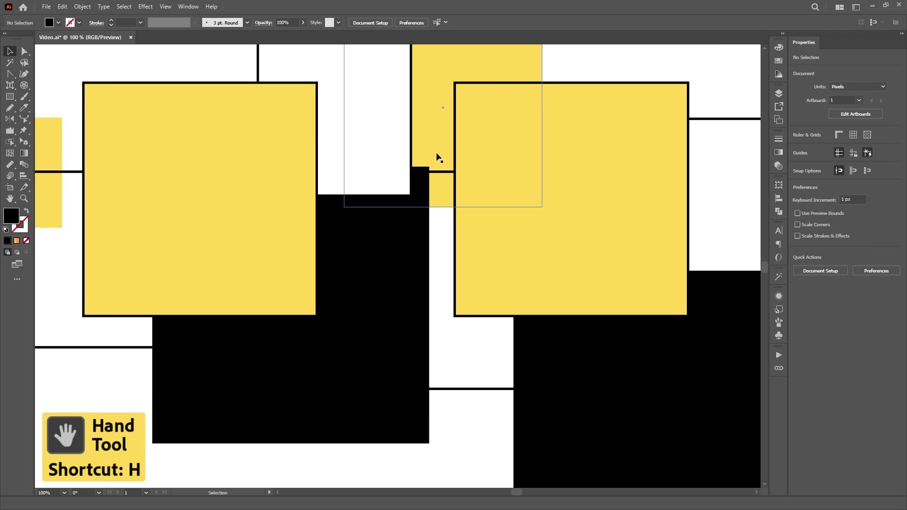
pyautogui.press('h')
pyautogui.moveTo(486, 145); pyautogui.dragTo(330, 157)
pyautogui.moveTo(390, 239); pyautogui.dragTo(568, 201)
pyautogui.press('v')
pyautogui.press('h')
pyautogui.moveTo(301, 152); pyautogui.dragTo(386, 231)
pyautogui.moveTo(510, 239); pyautogui.dragTo(368, 196)
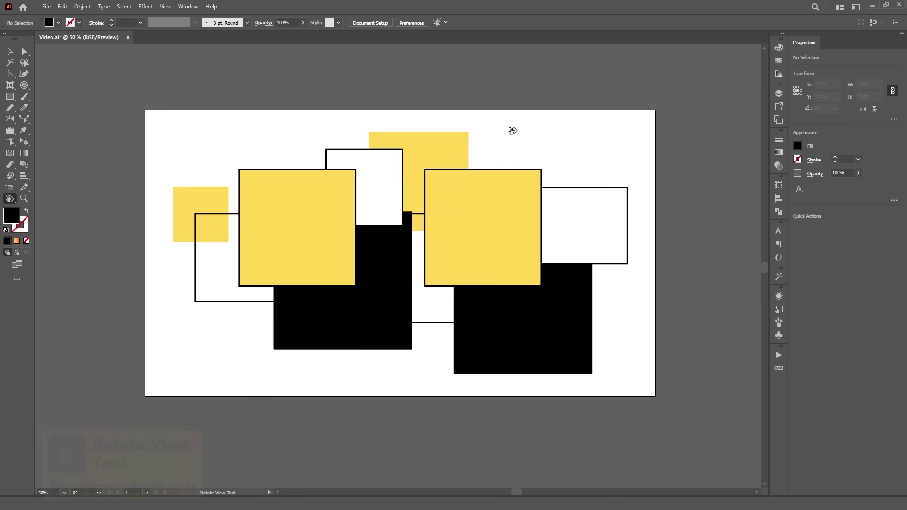
# Rotate the canvas view of the squares artwork with the Rotate View tool
pyautogui.hotkey('shift', 'h')
pyautogui.moveTo(510, 129); pyautogui.dragTo(229, 235)
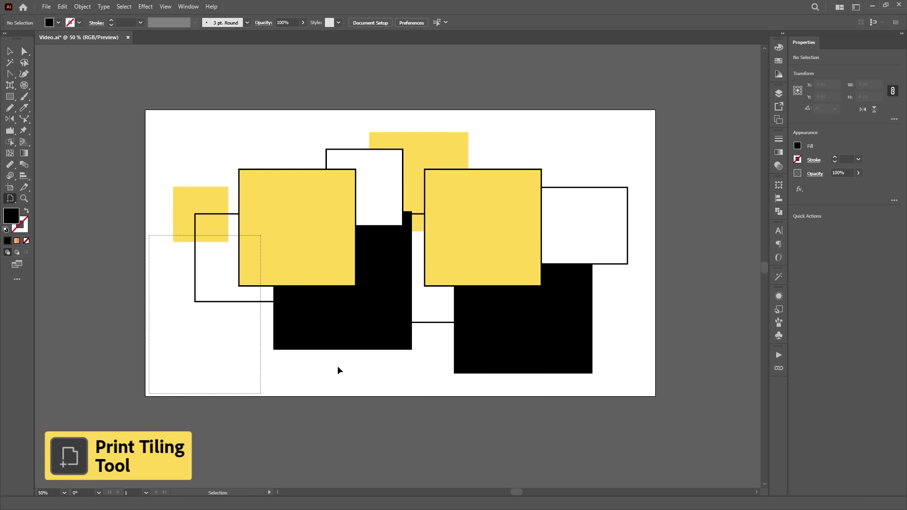
# Set the print scaling to Tile Full Pages and reposition the print tiles over the artwork with the Print Tiling tool
pyautogui.hotkey('ctrl', 'p')
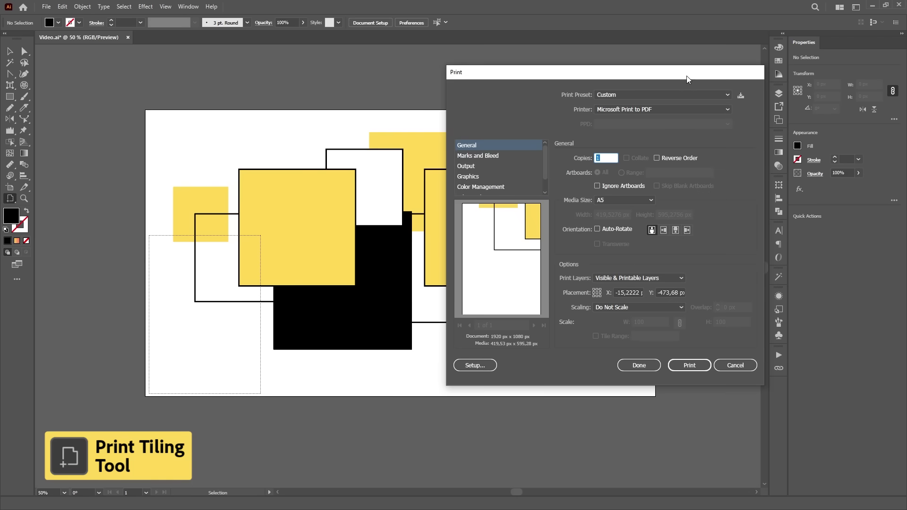
pyautogui.moveTo(653, 74); pyautogui.dragTo(591, 108)
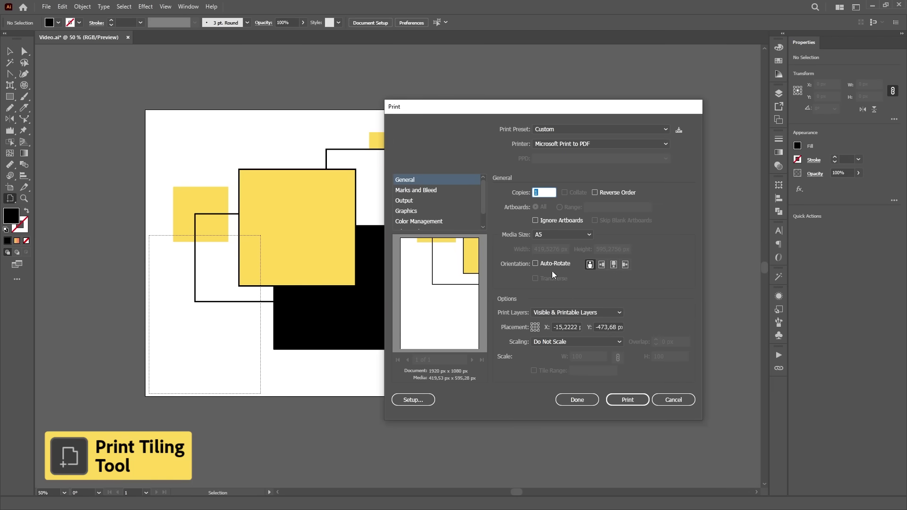
pyautogui.click(554, 343)
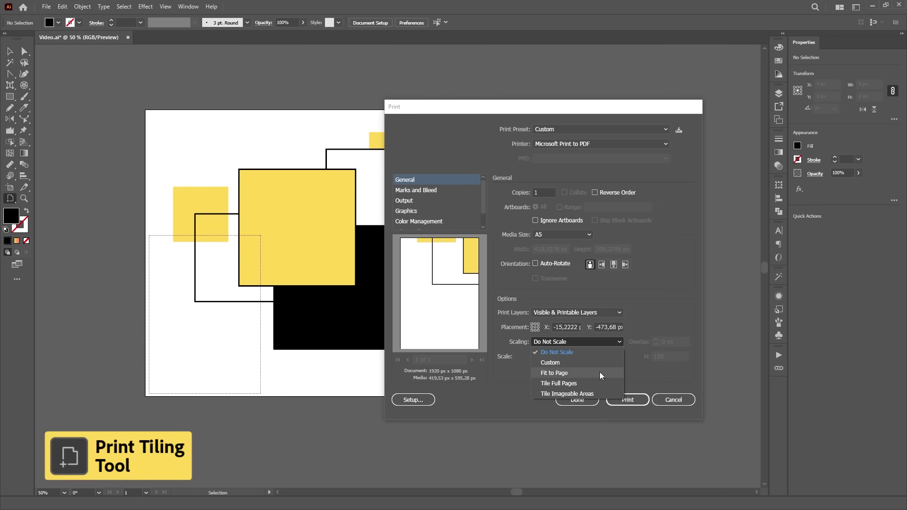
pyautogui.click(585, 384)
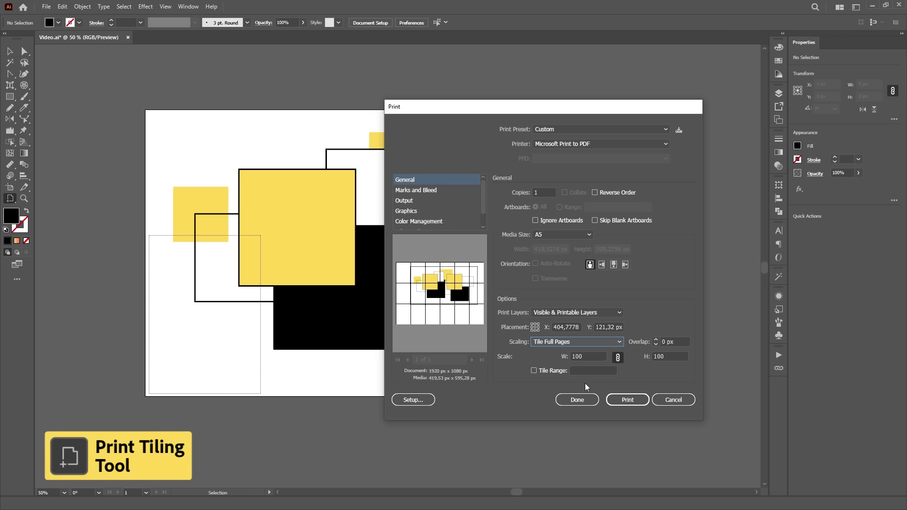
pyautogui.click(586, 399)
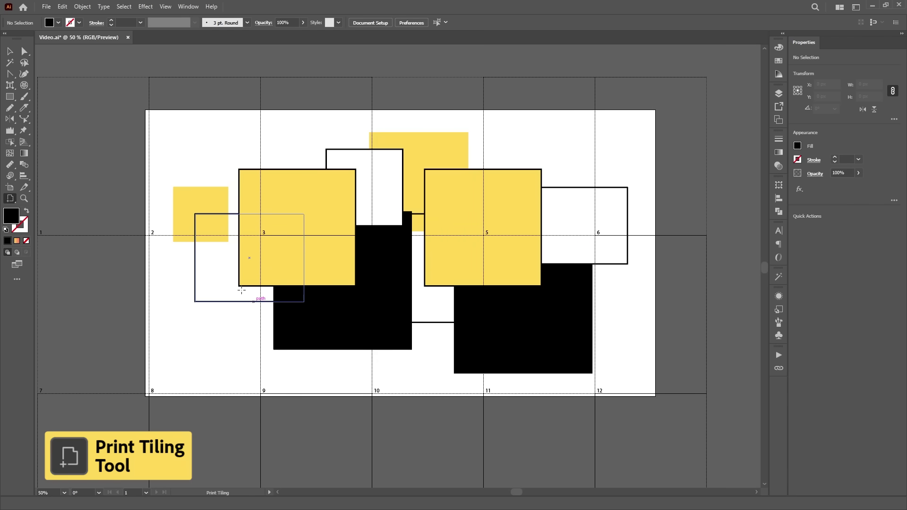
pyautogui.moveTo(153, 237); pyautogui.dragTo(269, 387)
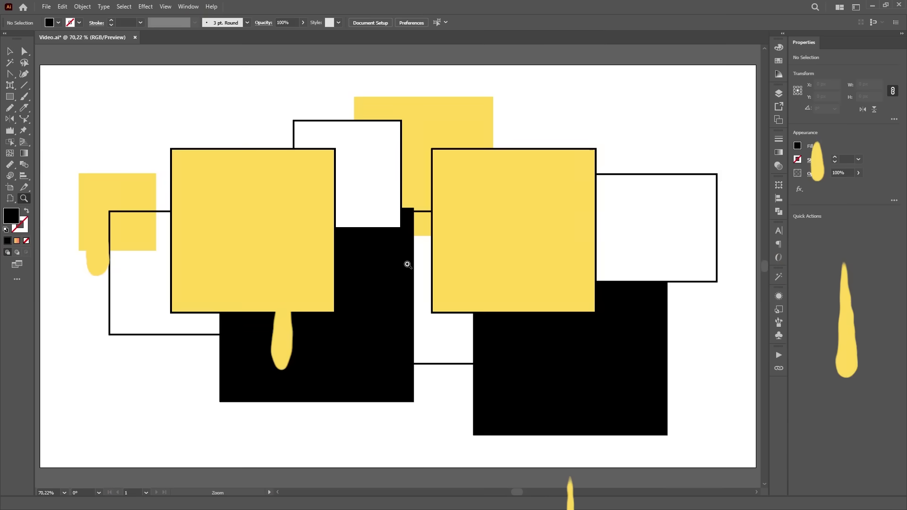
# Zoom in on the centre of the squares artwork to 300% and back out to 66.67% with the Zoom tool
pyautogui.click(408, 265)
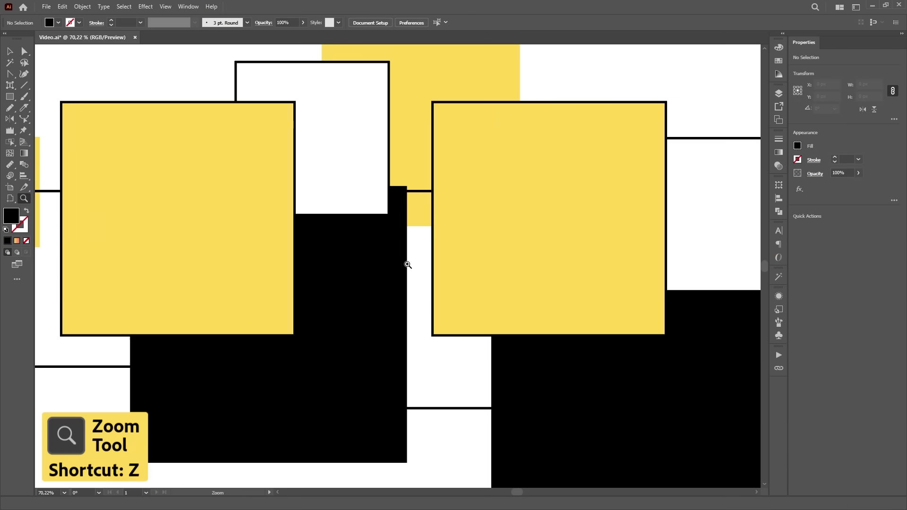
pyautogui.click(407, 265)
pyautogui.click(407, 265)
pyautogui.click(407, 265)
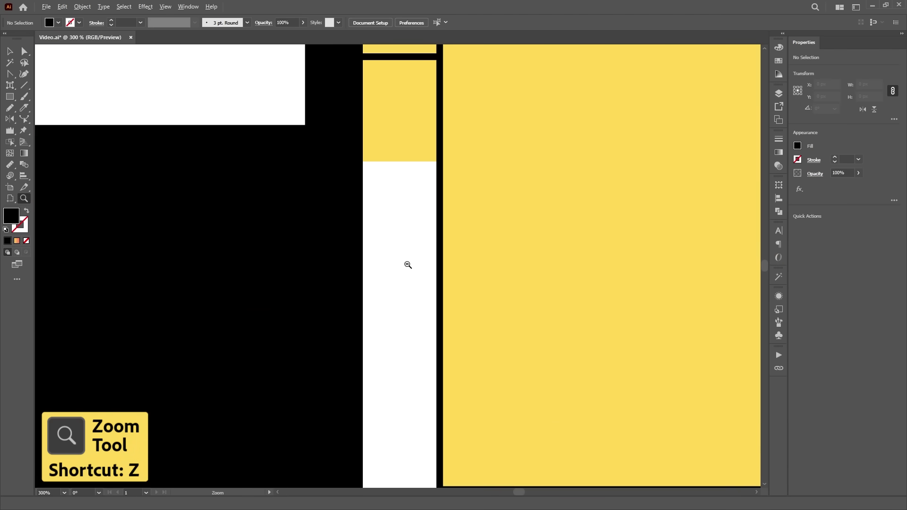
pyautogui.keyDown('alt'); pyautogui.click(407, 265); pyautogui.keyUp('alt')
pyautogui.keyDown('alt'); pyautogui.click(408, 265); pyautogui.keyUp('alt')
pyautogui.keyDown('alt'); pyautogui.click(408, 265); pyautogui.keyUp('alt')
pyautogui.keyDown('alt'); pyautogui.click(408, 265); pyautogui.keyUp('alt')
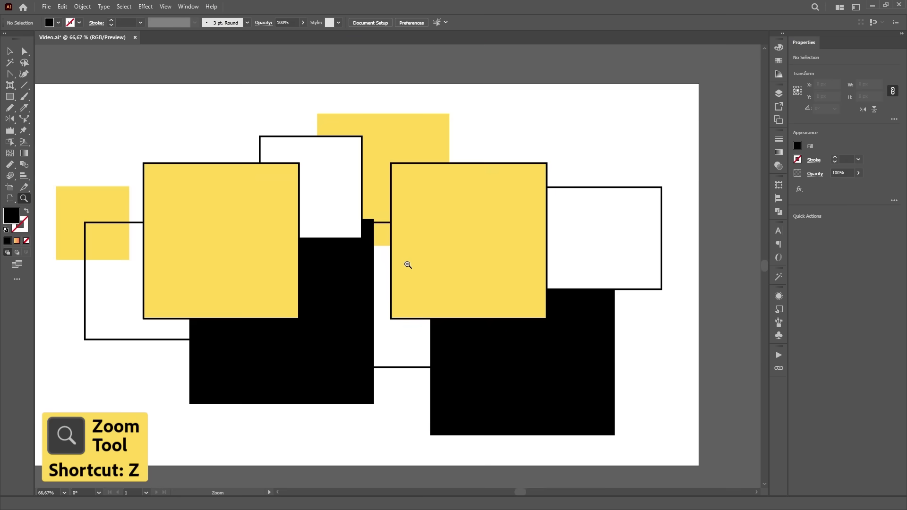
pyautogui.moveTo(350, 265)
pyautogui.mouseDown()
pyautogui.moveTo(520, 281)
pyautogui.moveTo(356, 279)
pyautogui.moveTo(514, 286)
pyautogui.moveTo(360, 283)
pyautogui.moveTo(506, 297)
pyautogui.mouseUp()
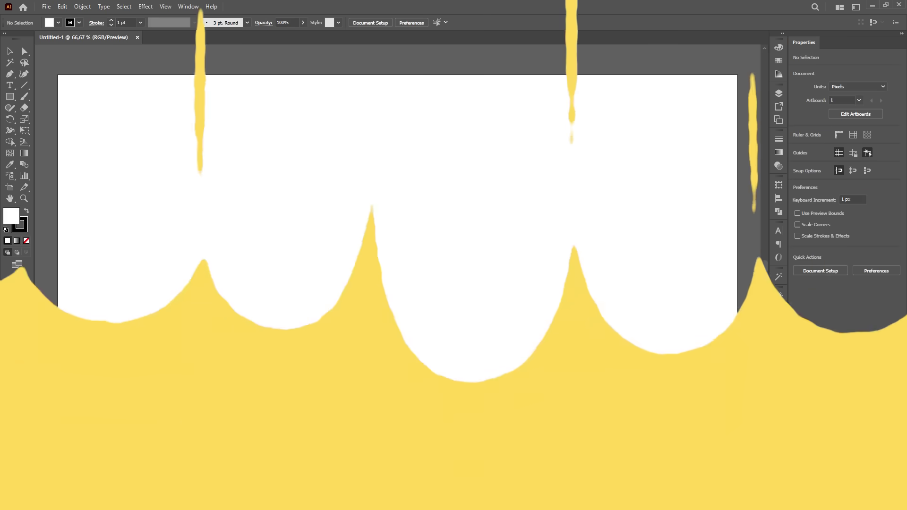